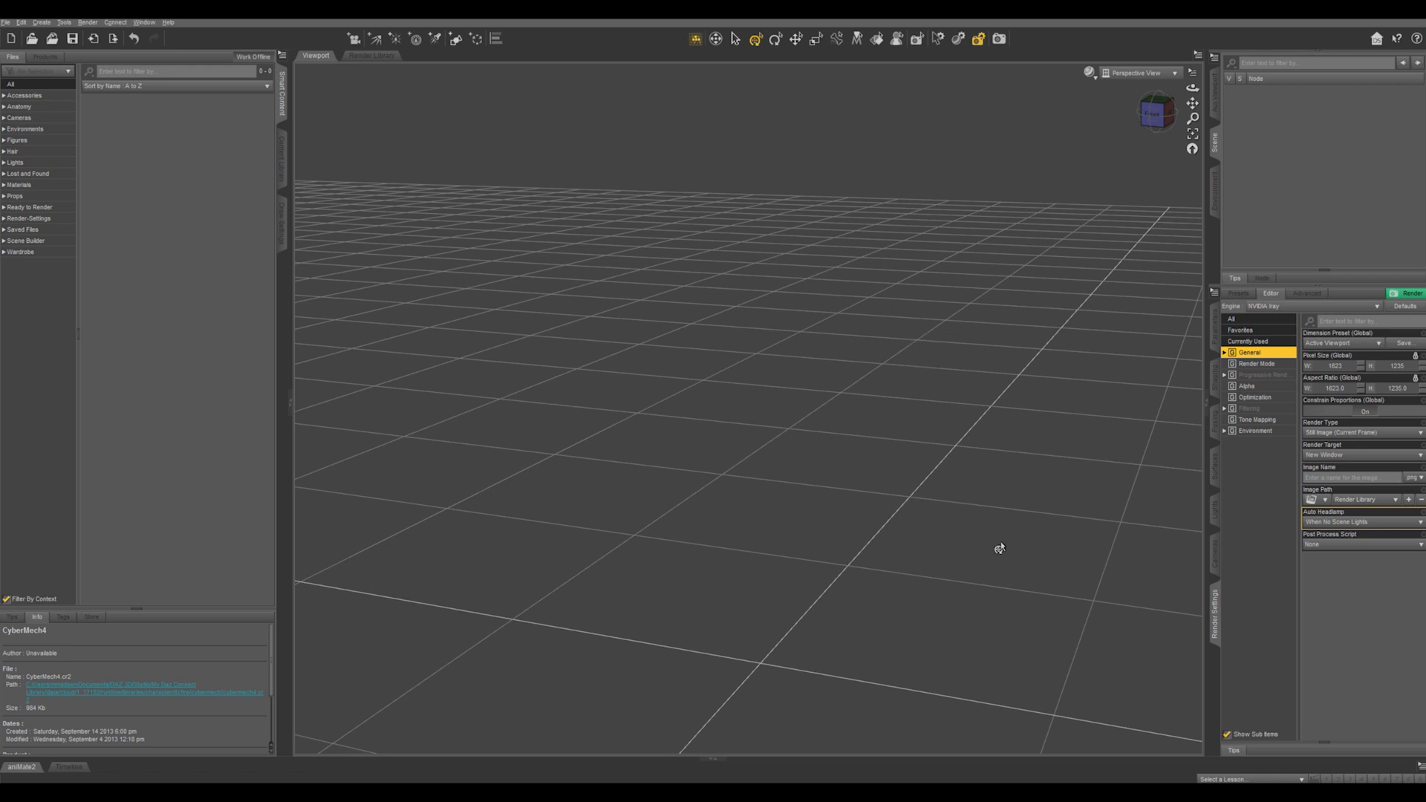
- Check the Environment and Tone Mapping render settings, then set General's Auto Headlamp to Never
click(1263, 433)
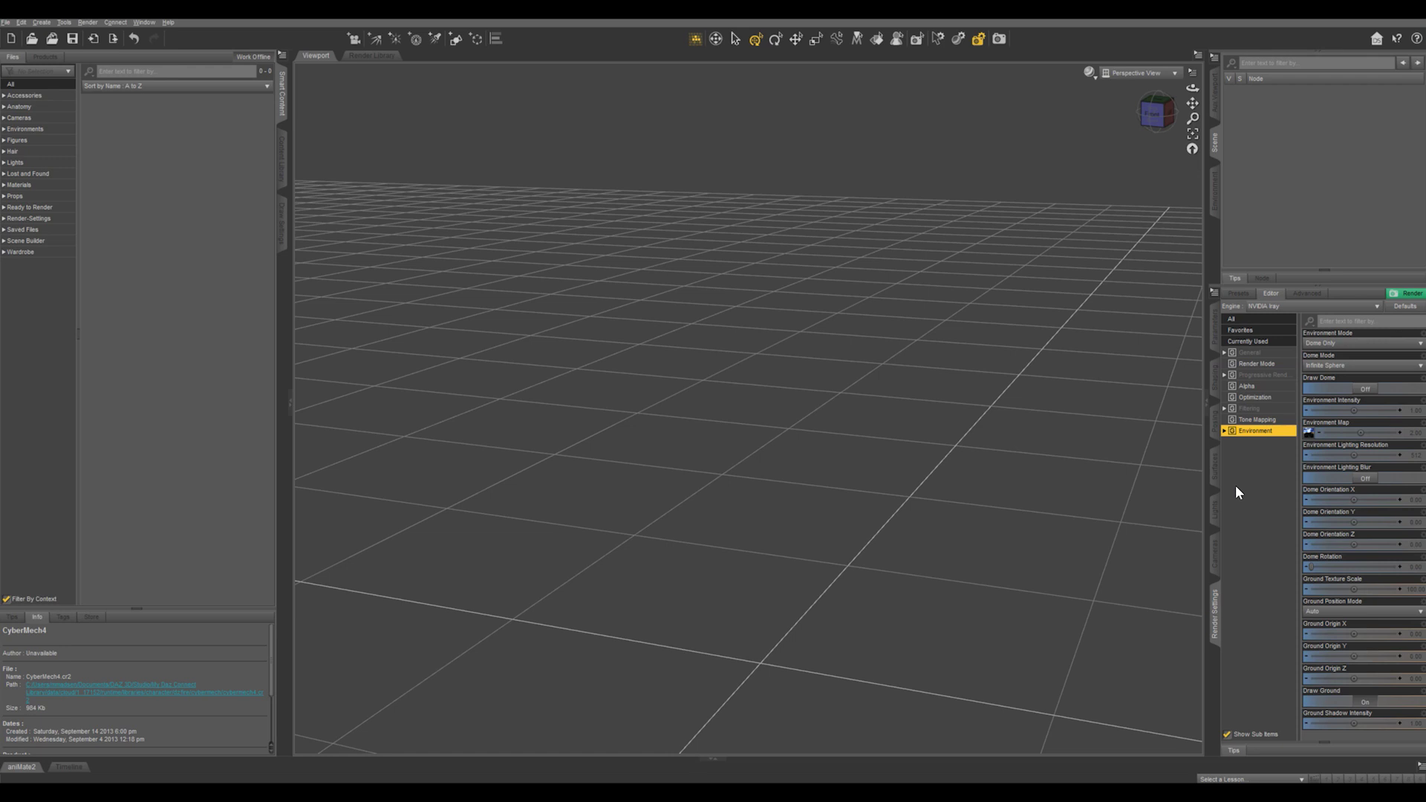
mouse_move(1309, 433)
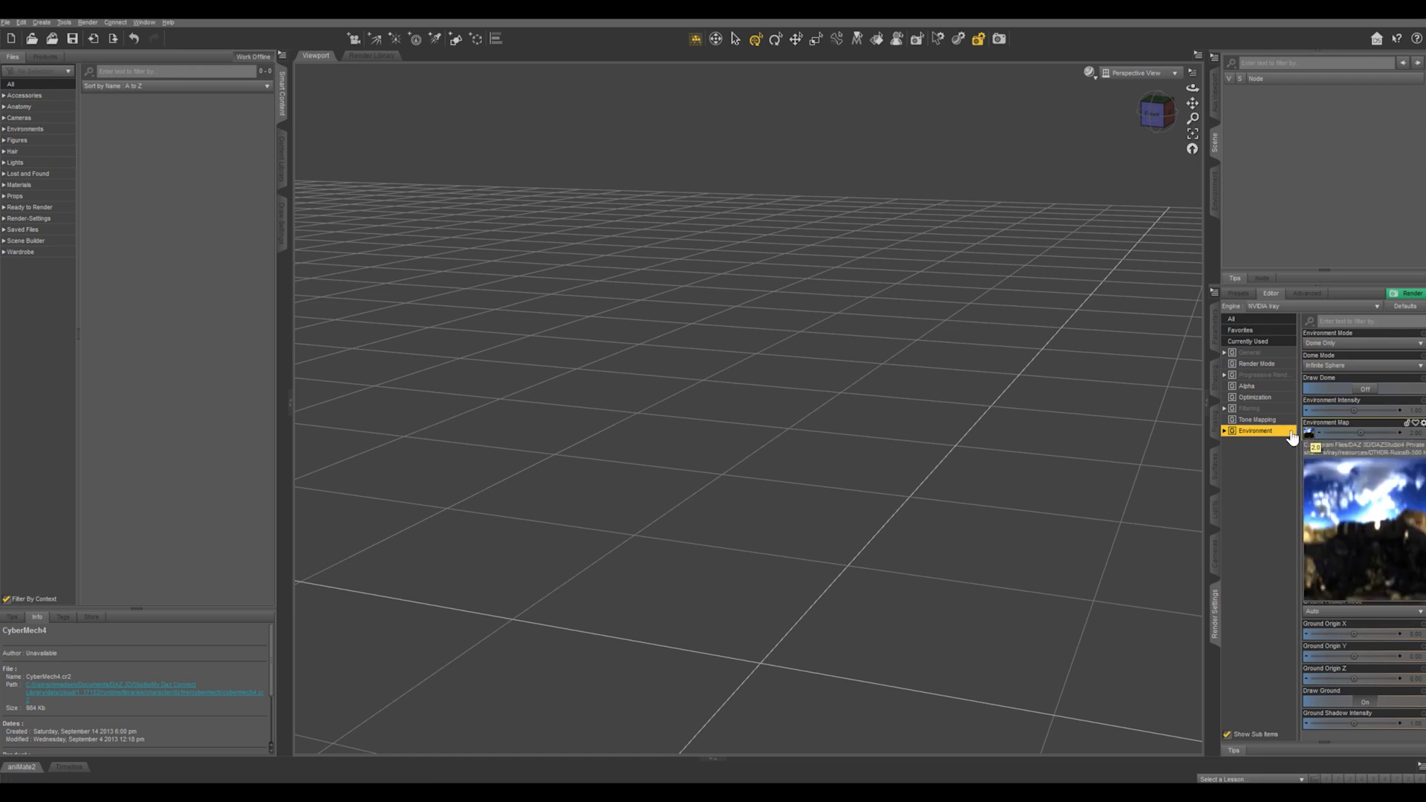
click(1259, 420)
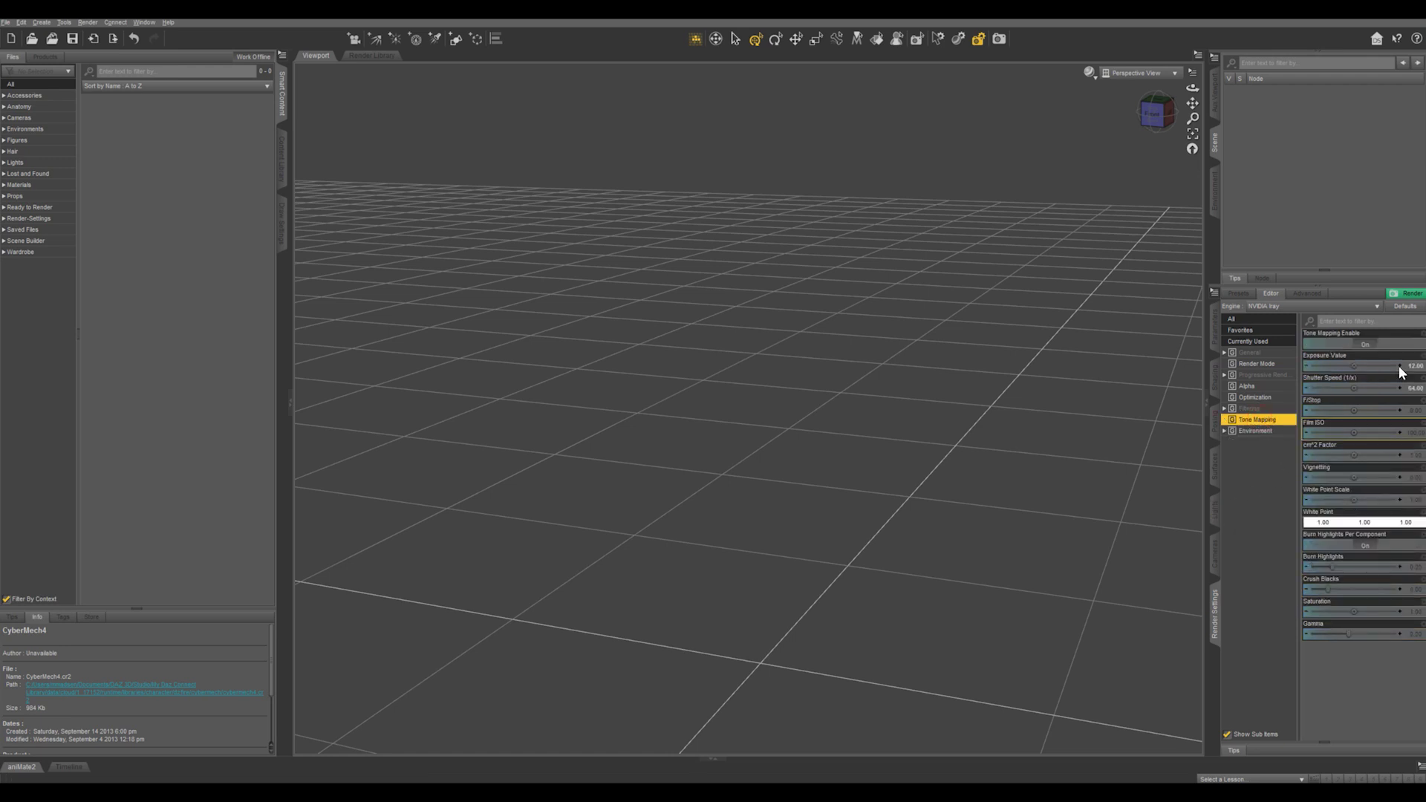
click(1254, 355)
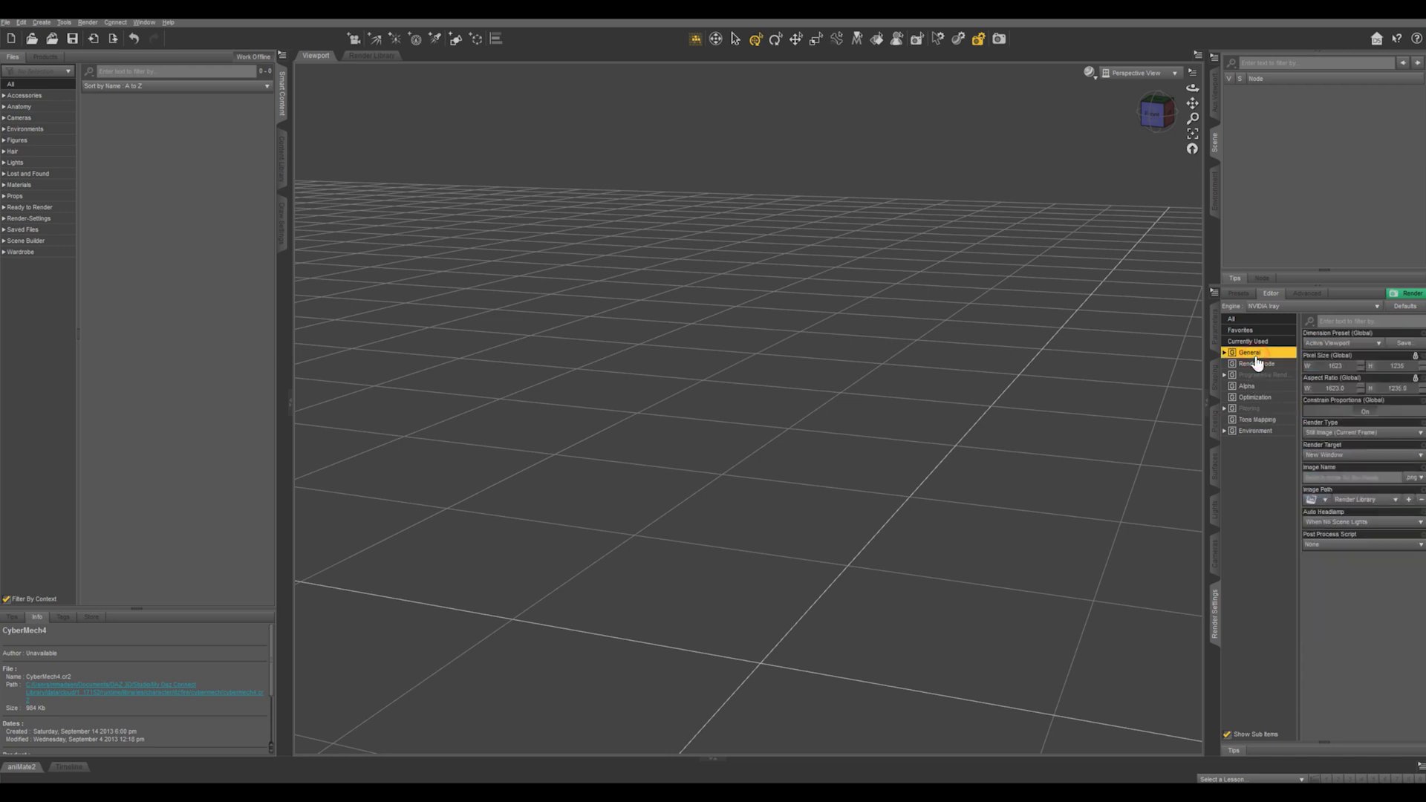
click(1339, 524)
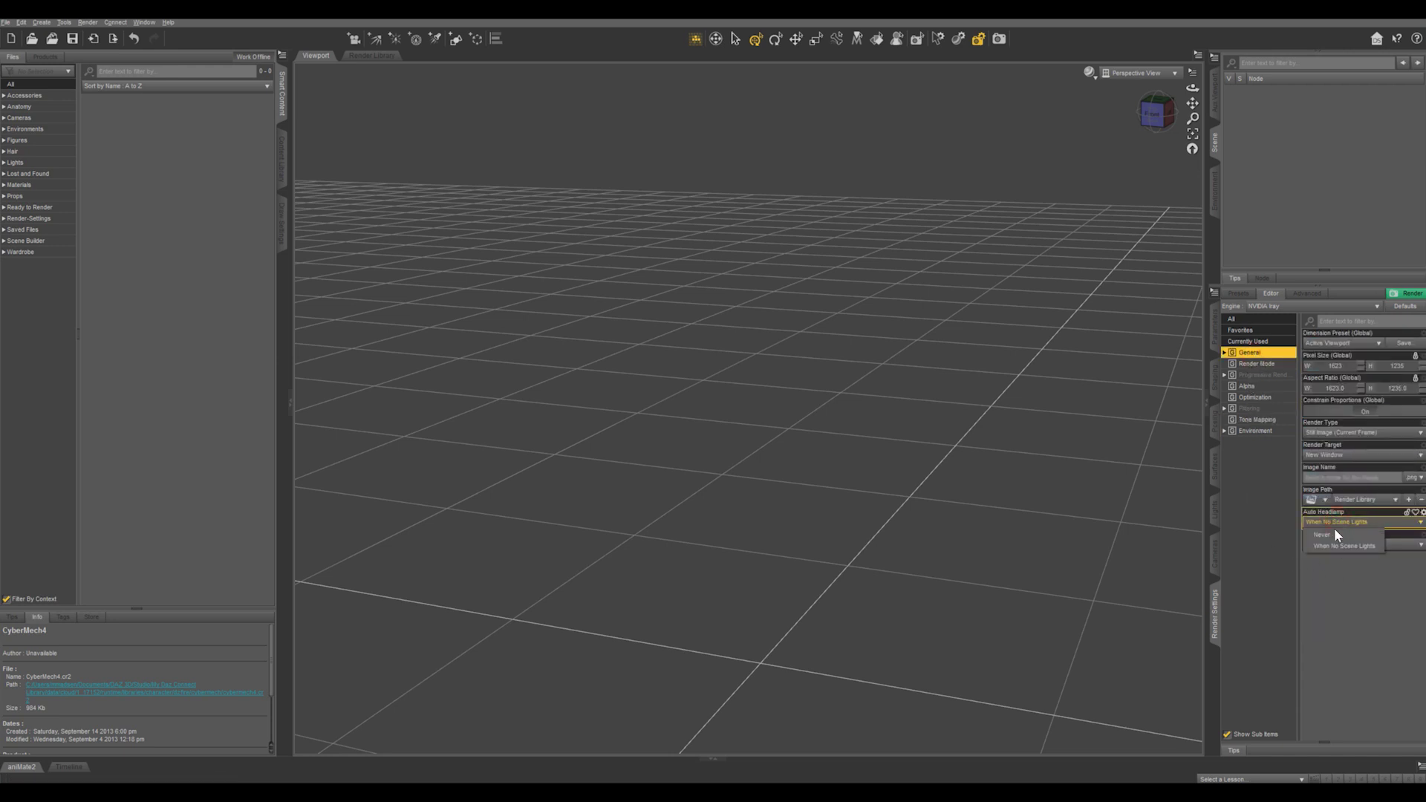
click(1335, 537)
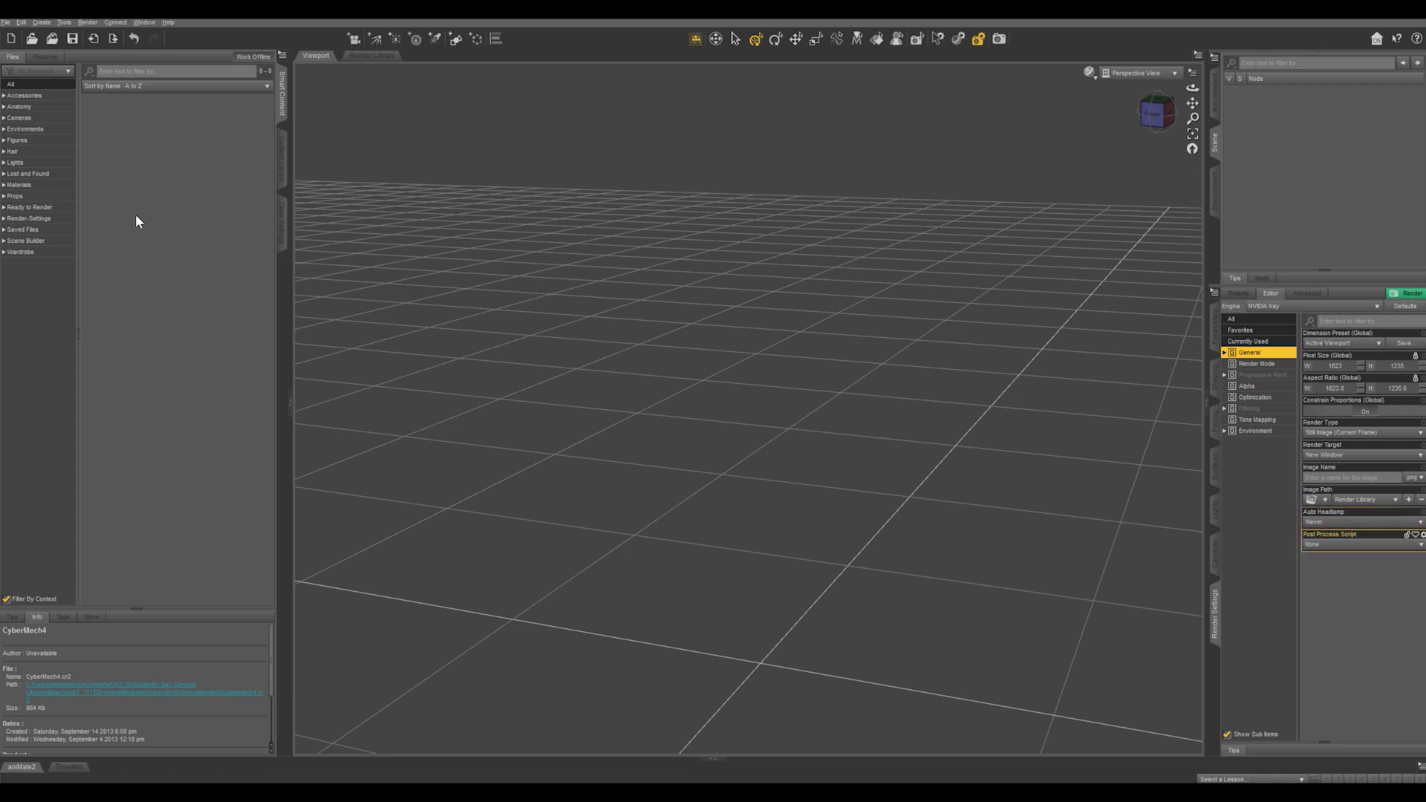
- Load the CyberMech4 figure from the Content Library's Figures category
click(21, 141)
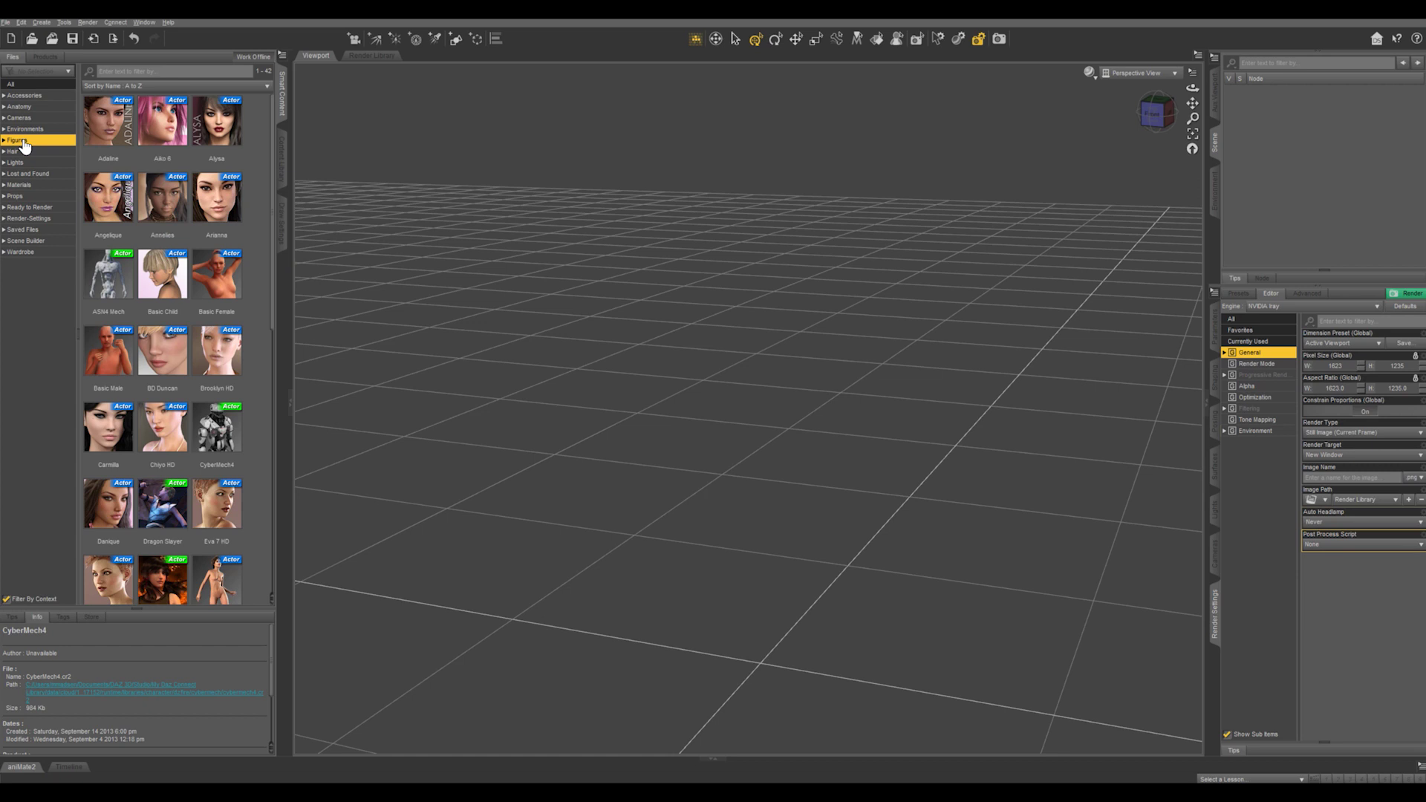
double_click(210, 430)
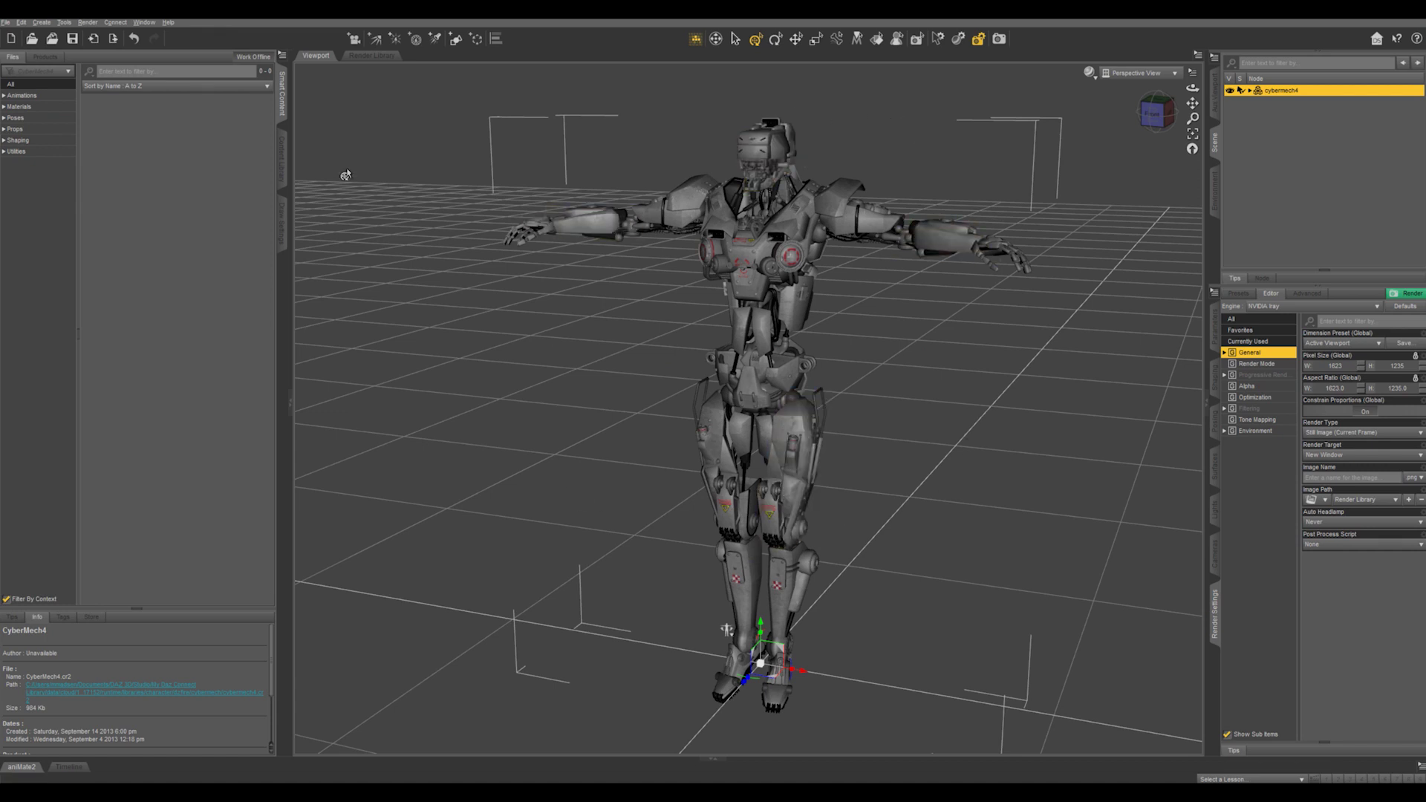
- Save the scene with Save As > Scene as 'default' in the Scenes folder
click(5, 22)
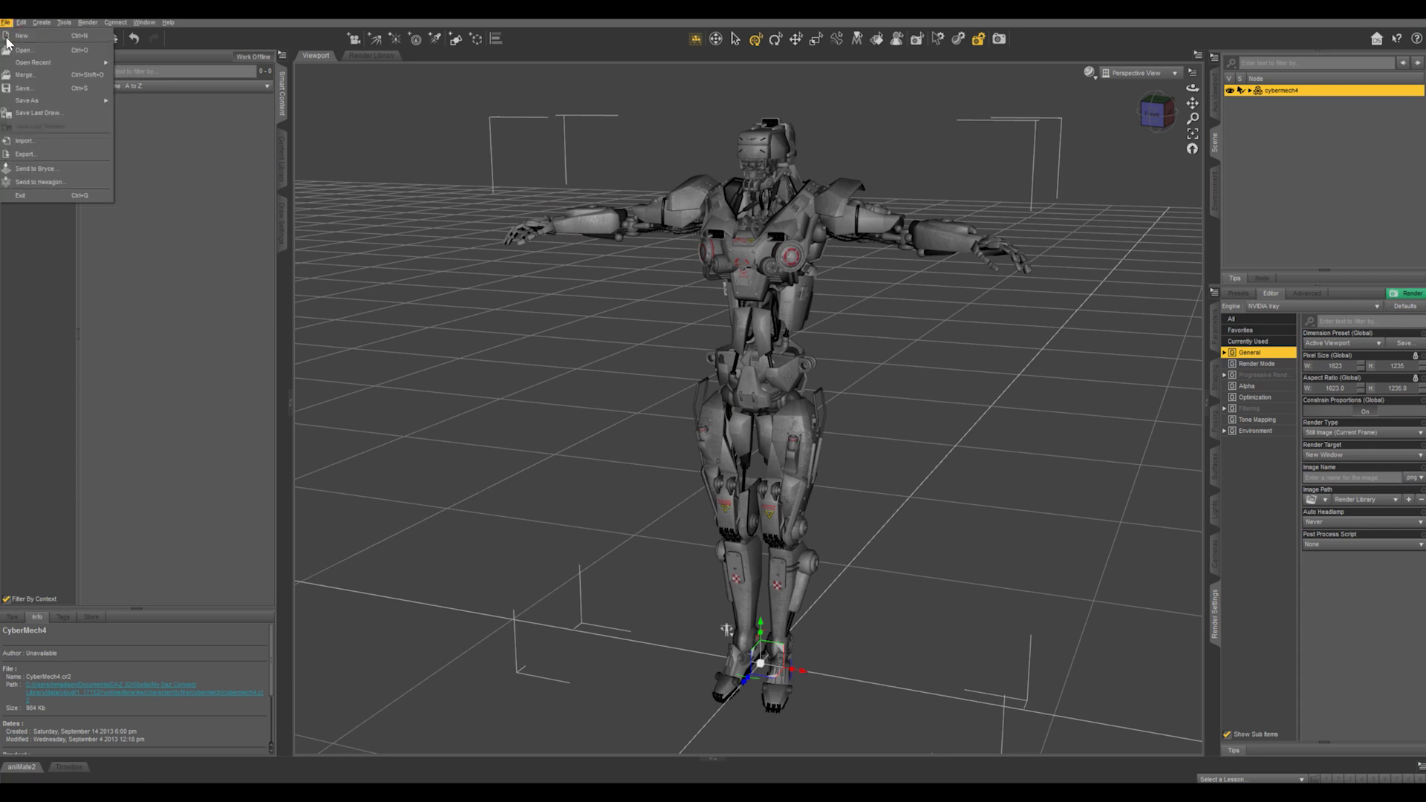
mouse_move(27, 100)
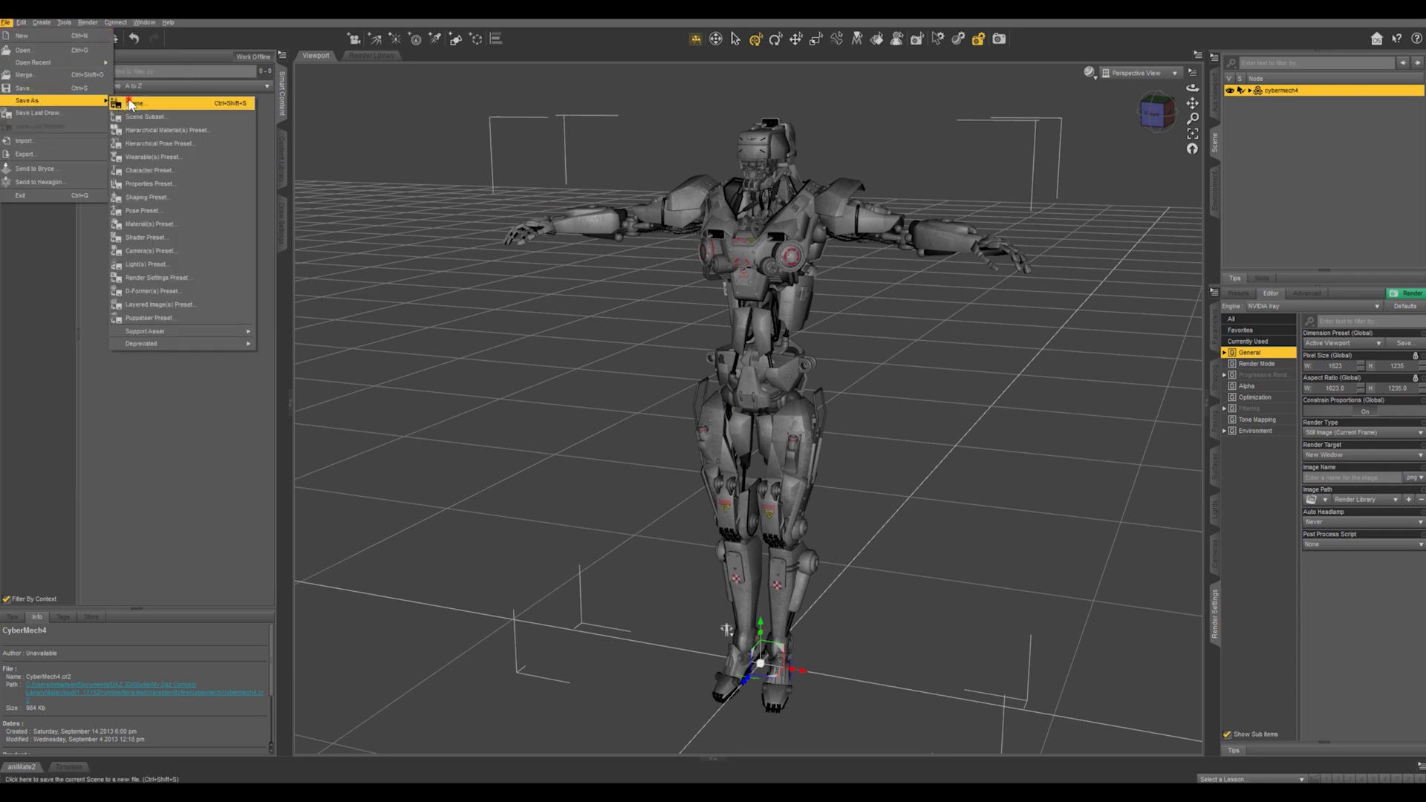
click(122, 104)
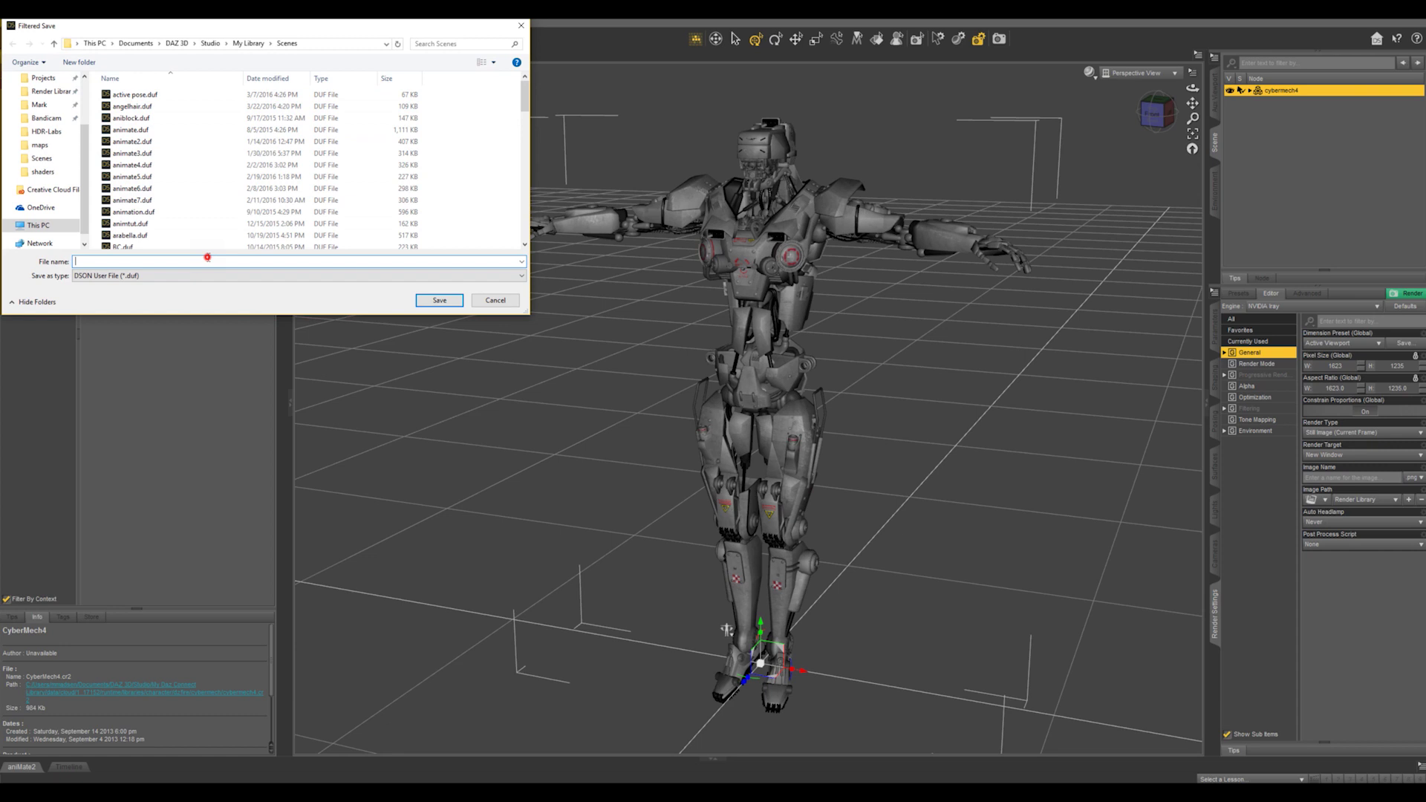
text(default)
key(Return)
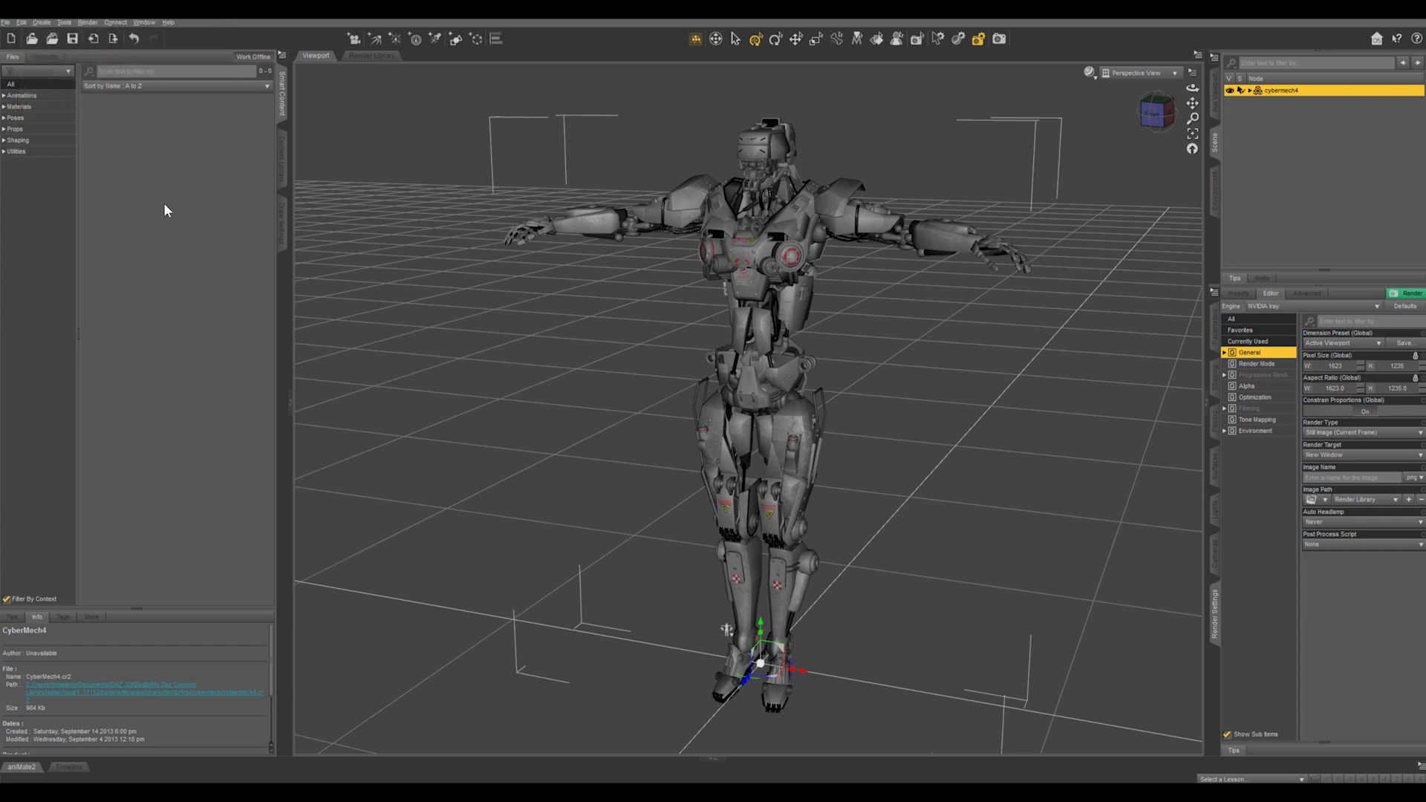
- Set the Startup Load File preference to default.duf from the Scenes folder
key(F2)
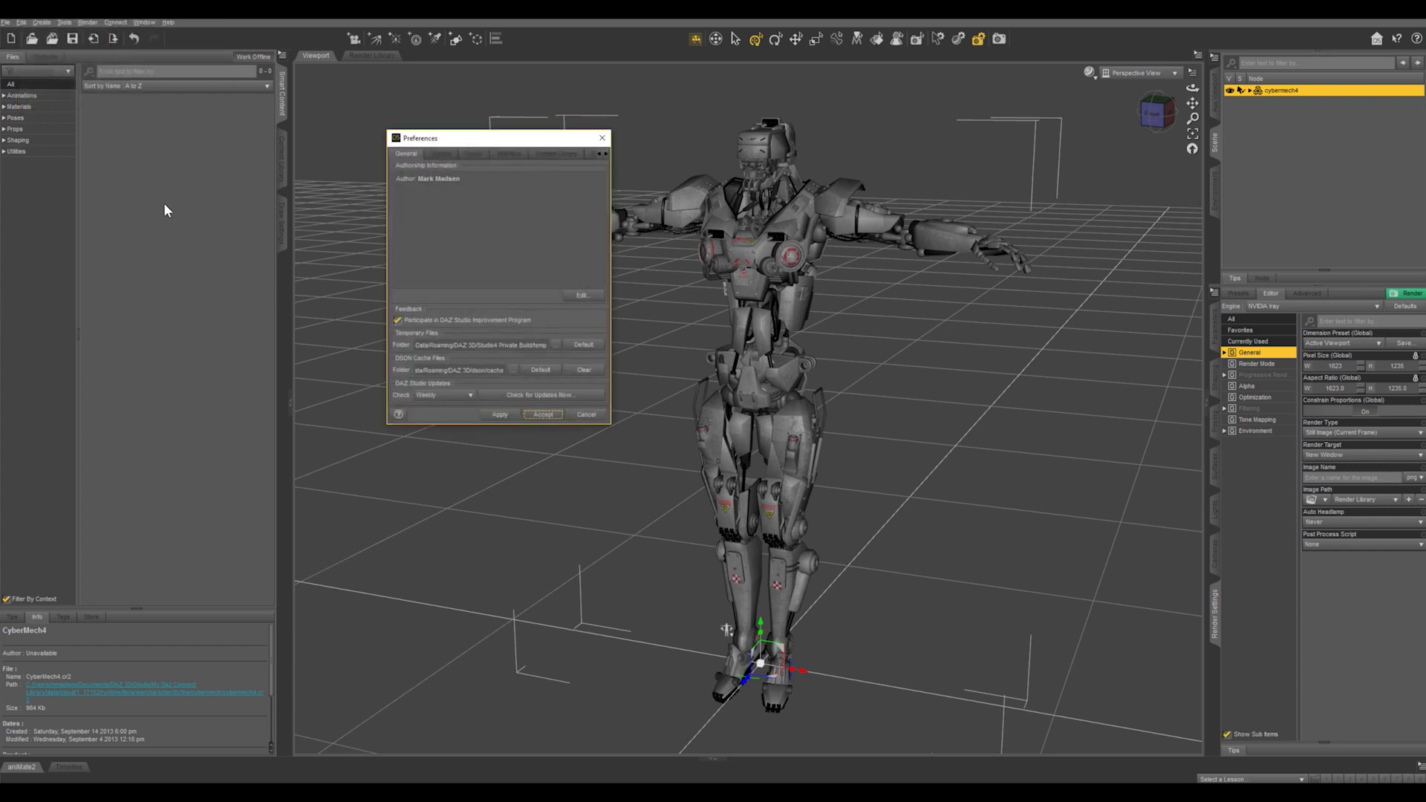
click(441, 154)
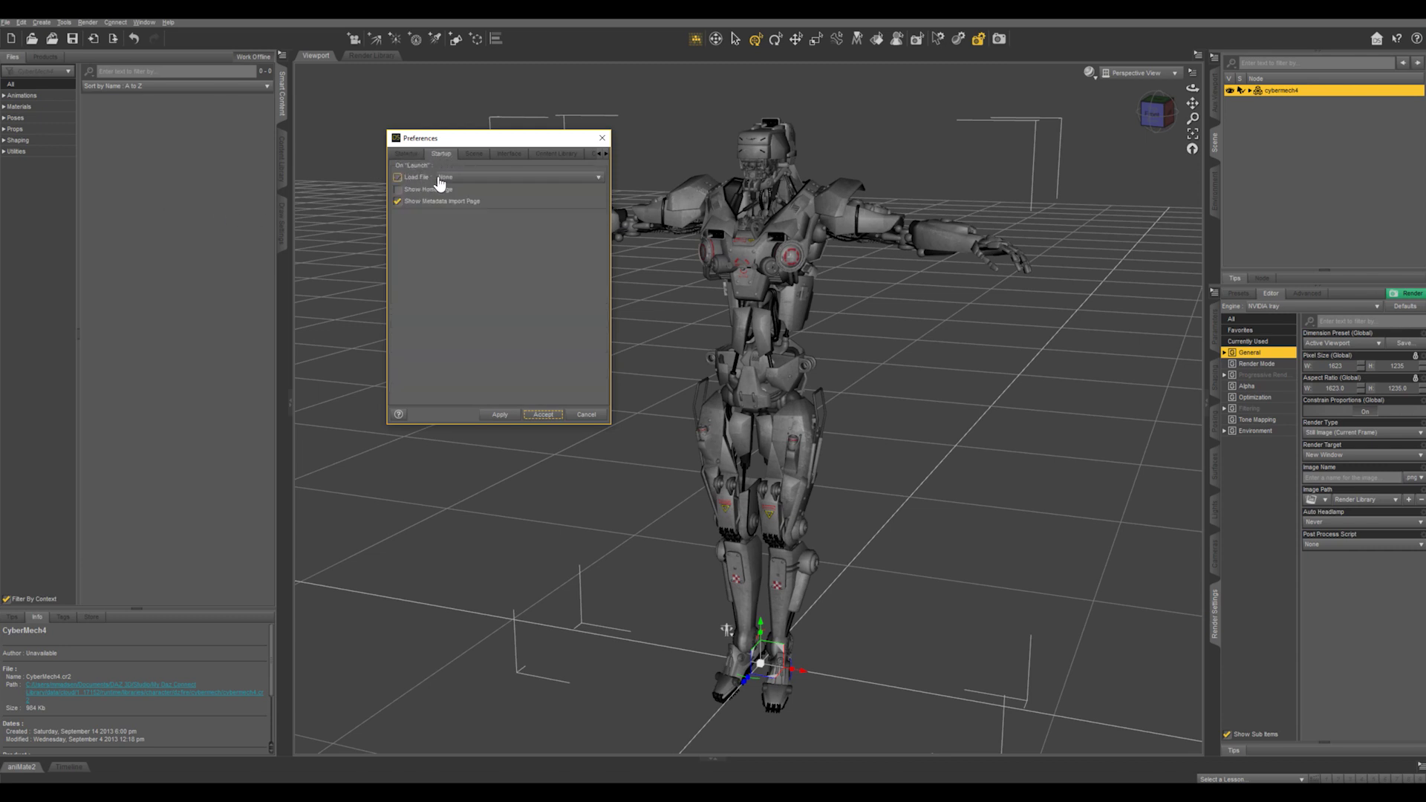
click(453, 178)
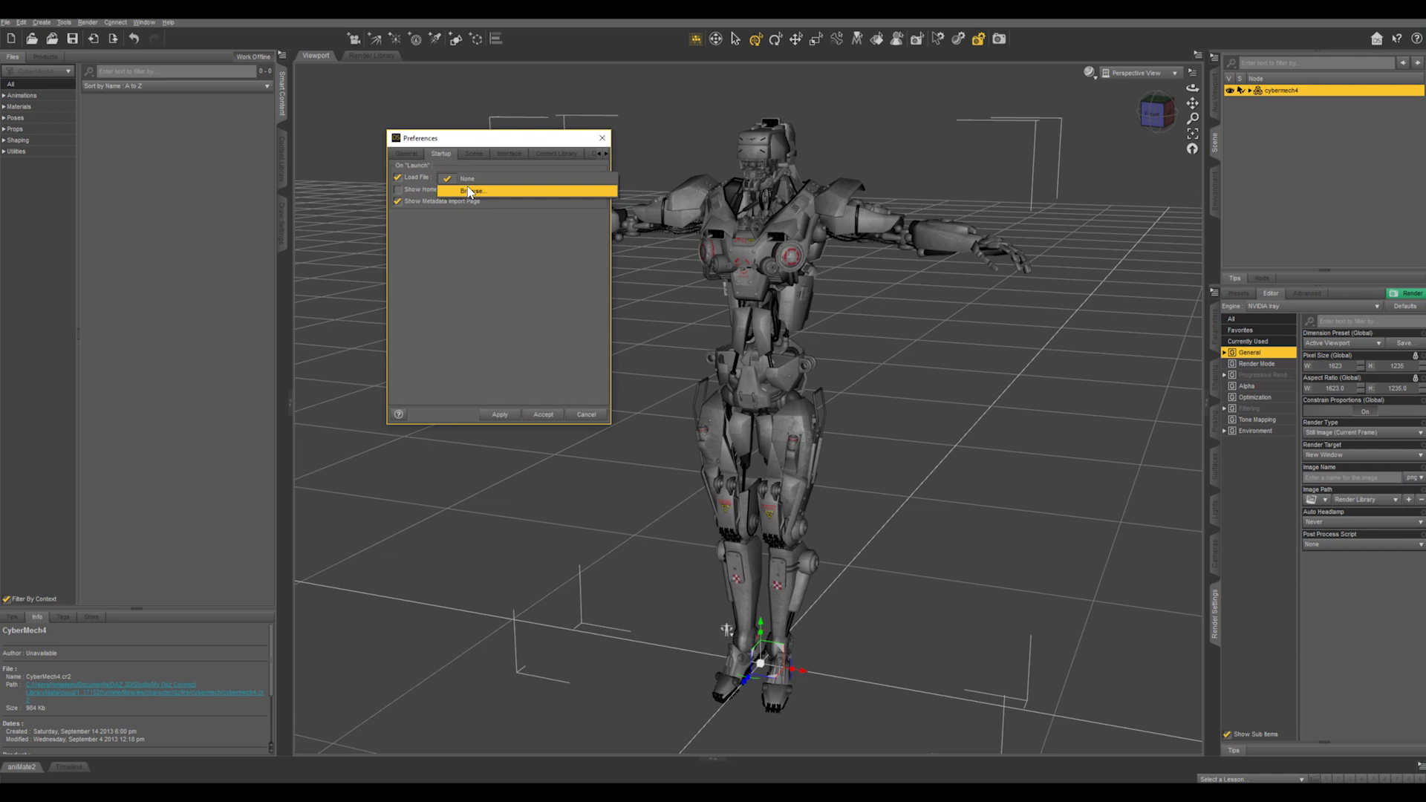
click(470, 192)
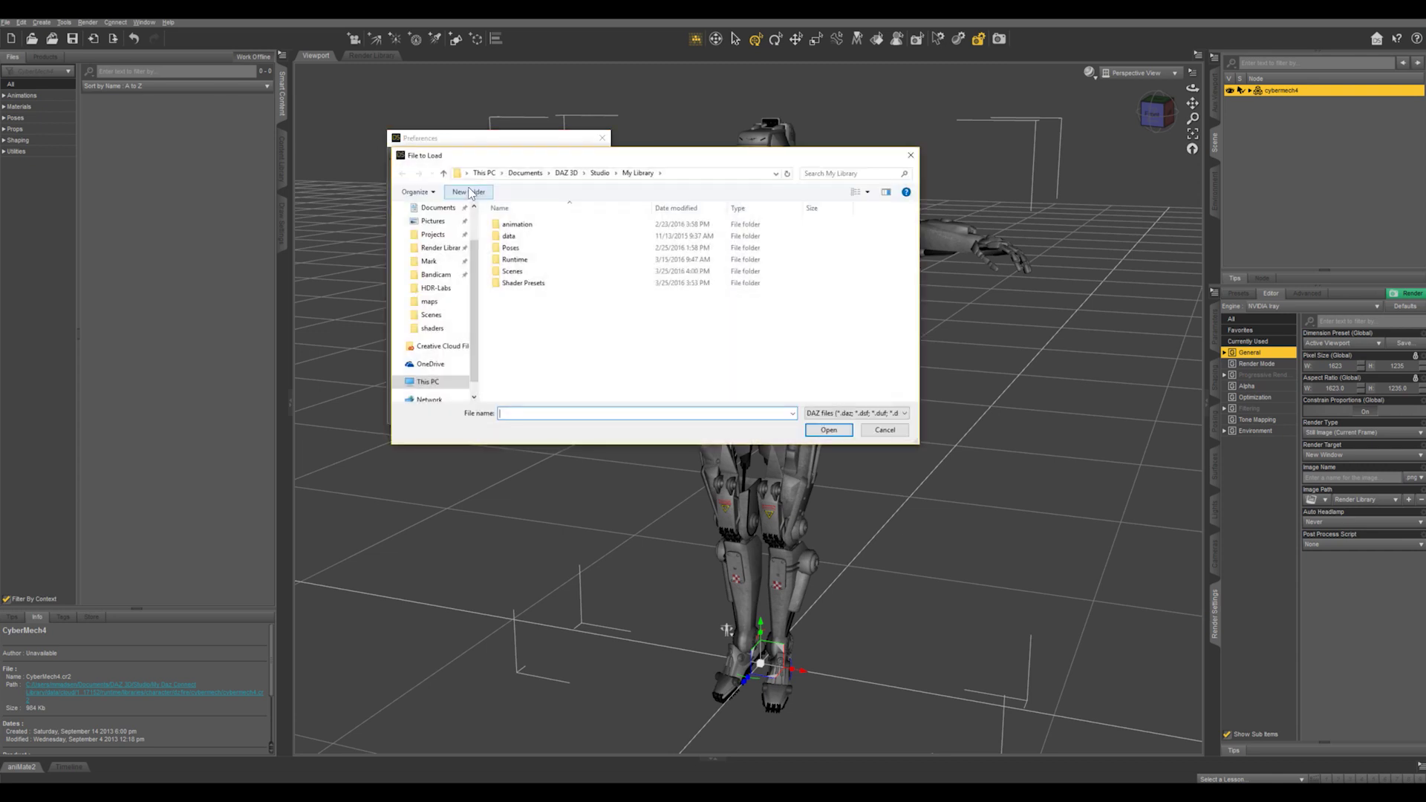
double_click(512, 271)
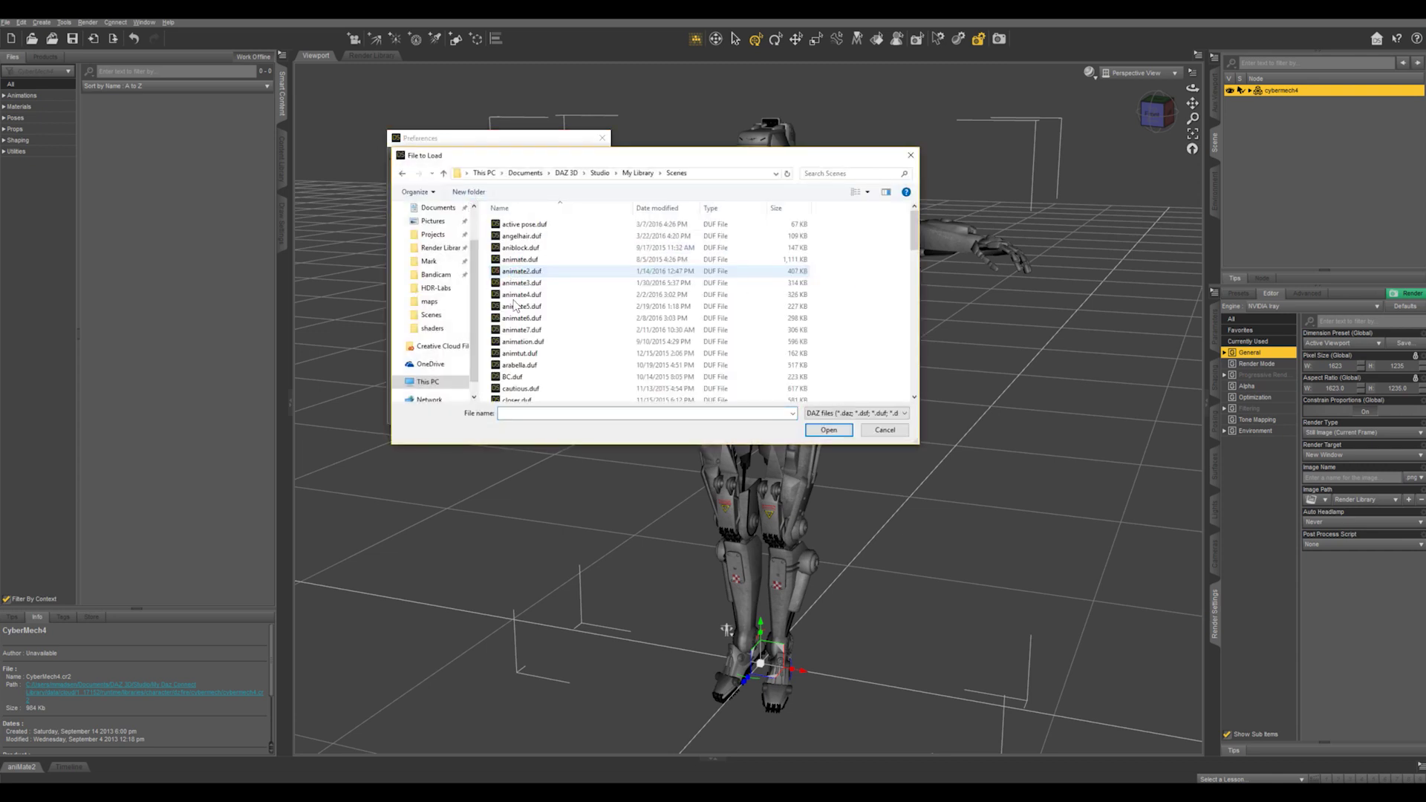
scroll(517, 396, down, 2)
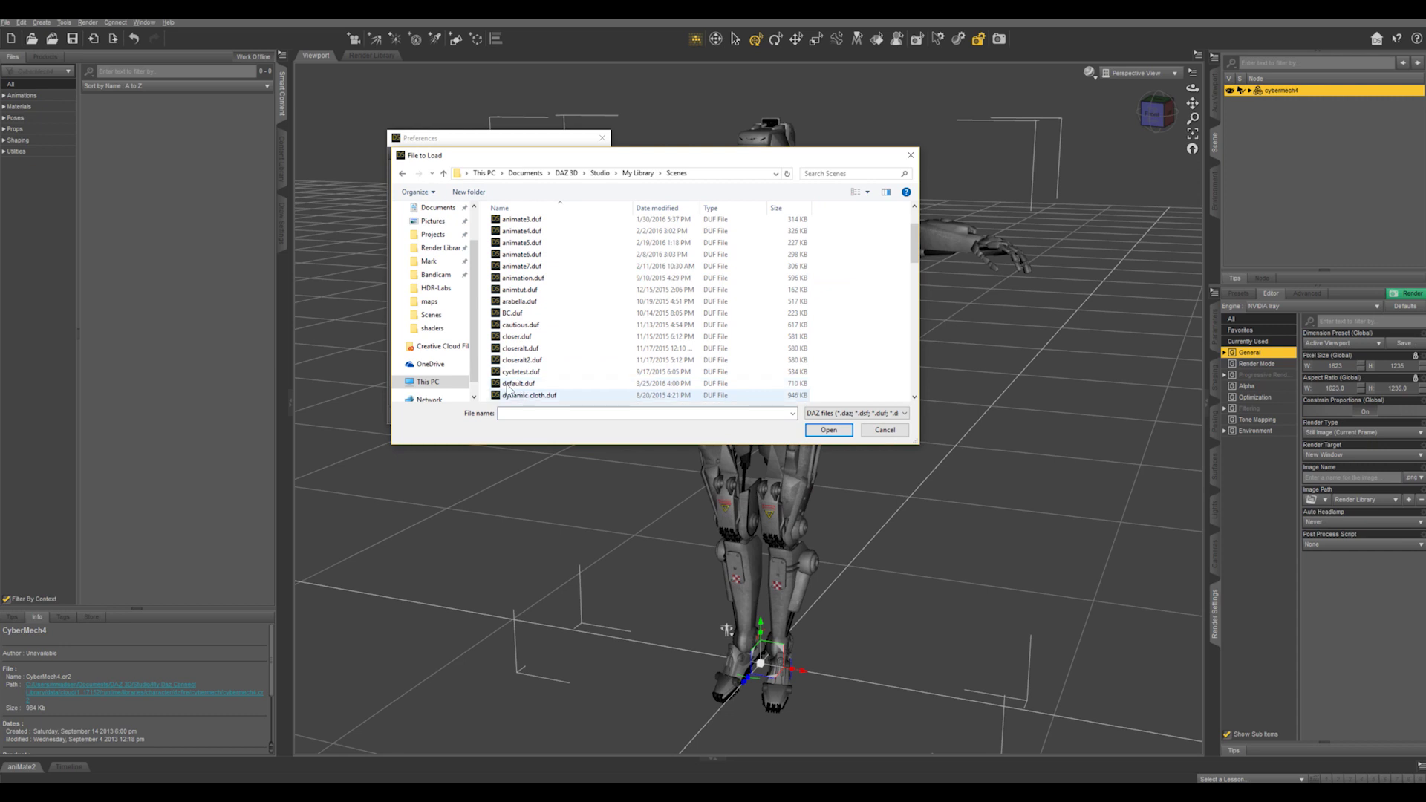
double_click(517, 386)
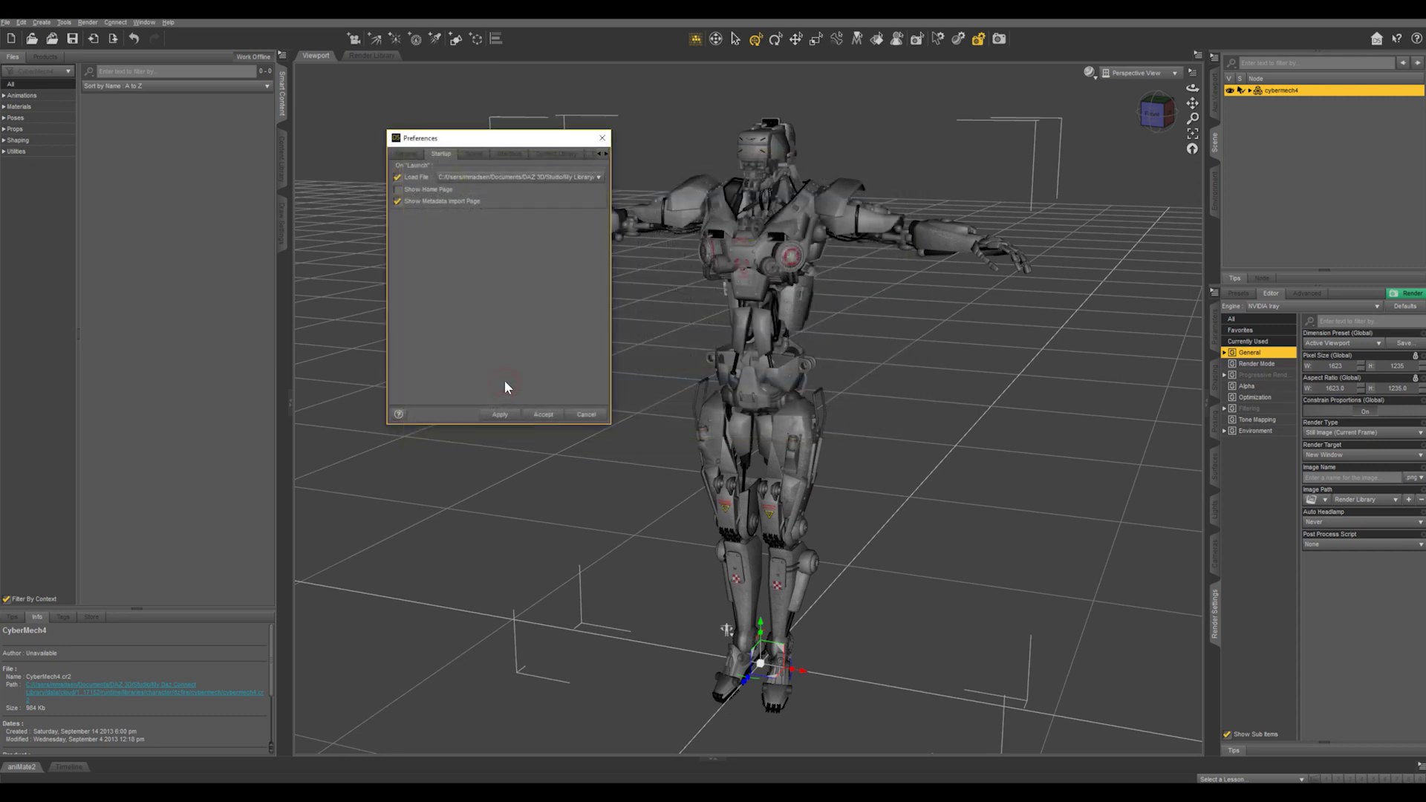
- Set the Scene preference's Load File to Scenes/default.duf and accept the preferences
click(475, 154)
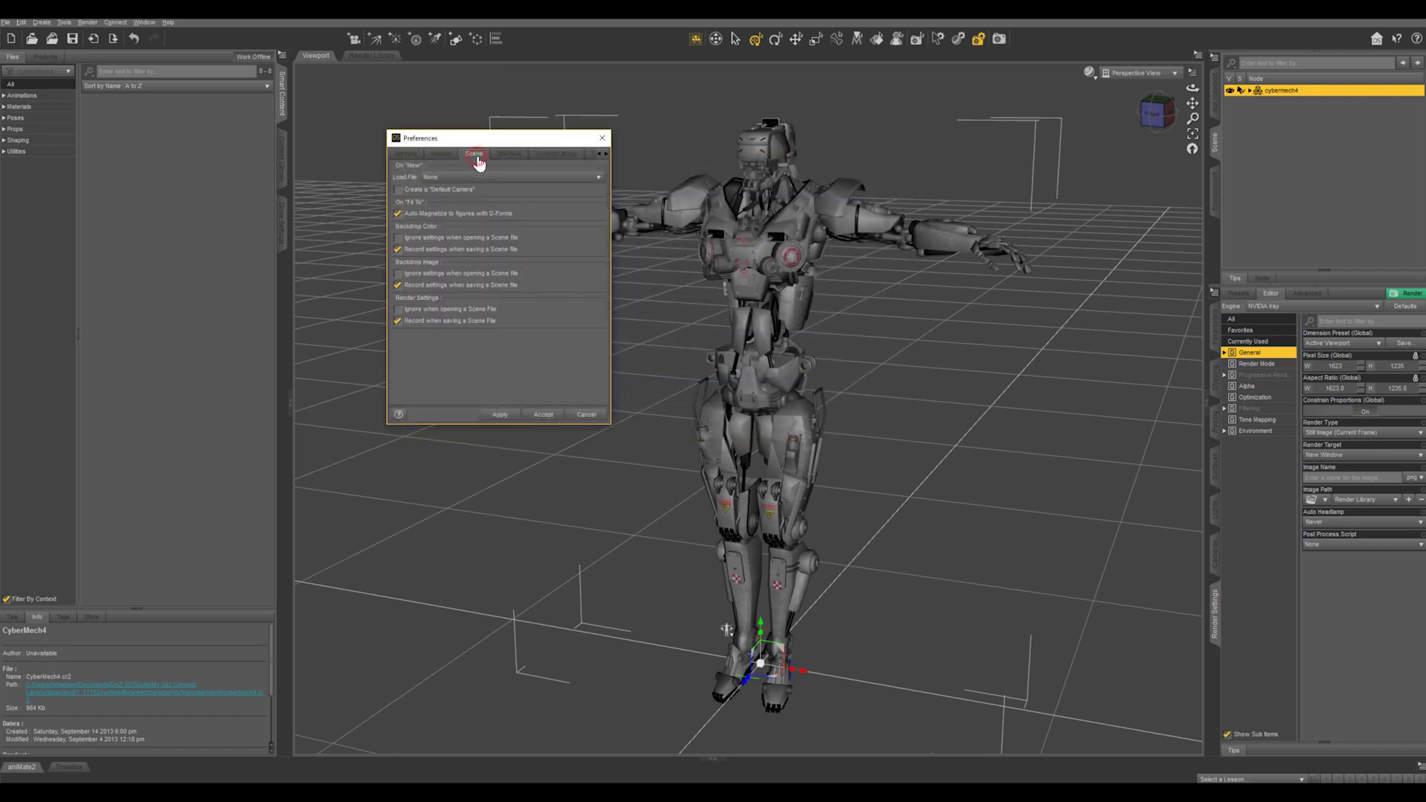
click(434, 178)
click(458, 191)
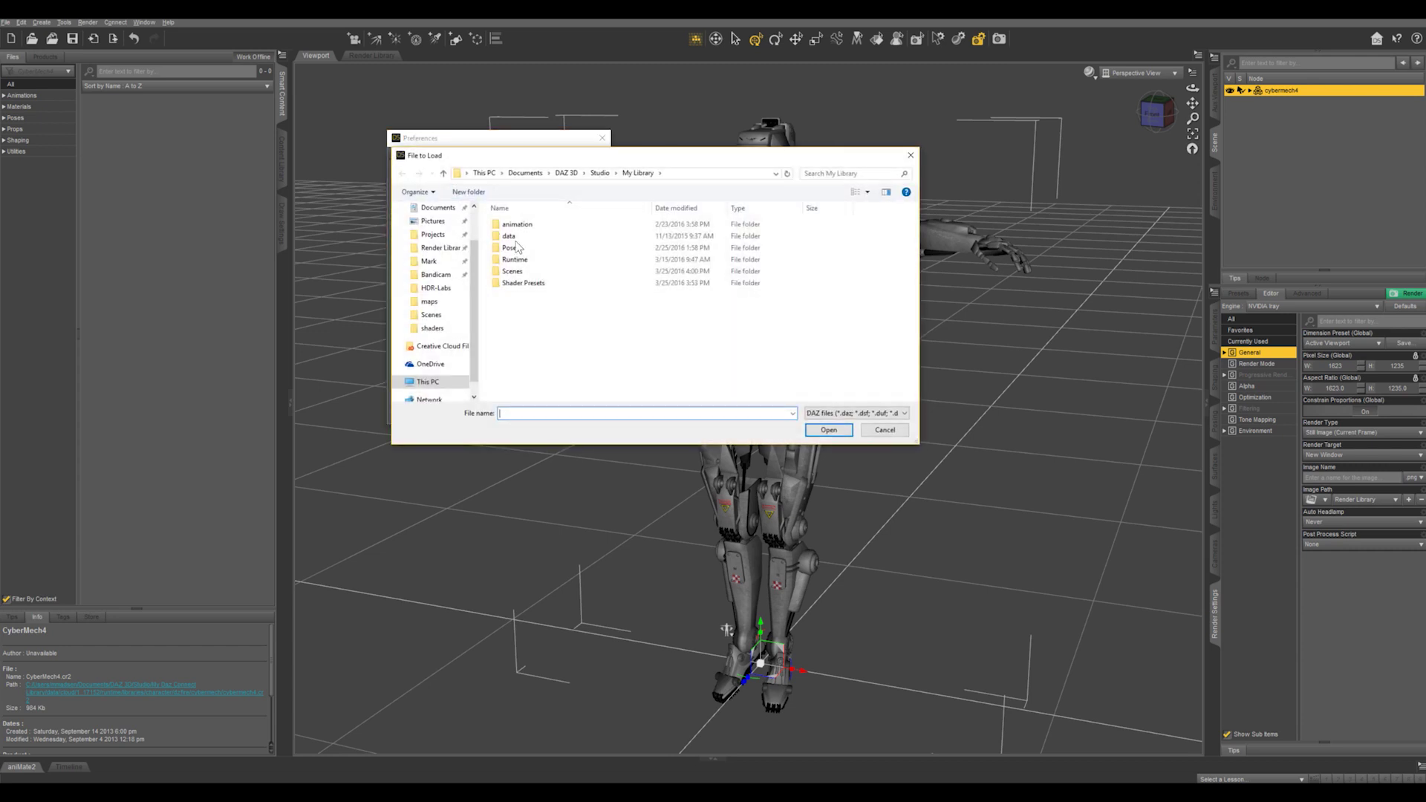
double_click(513, 280)
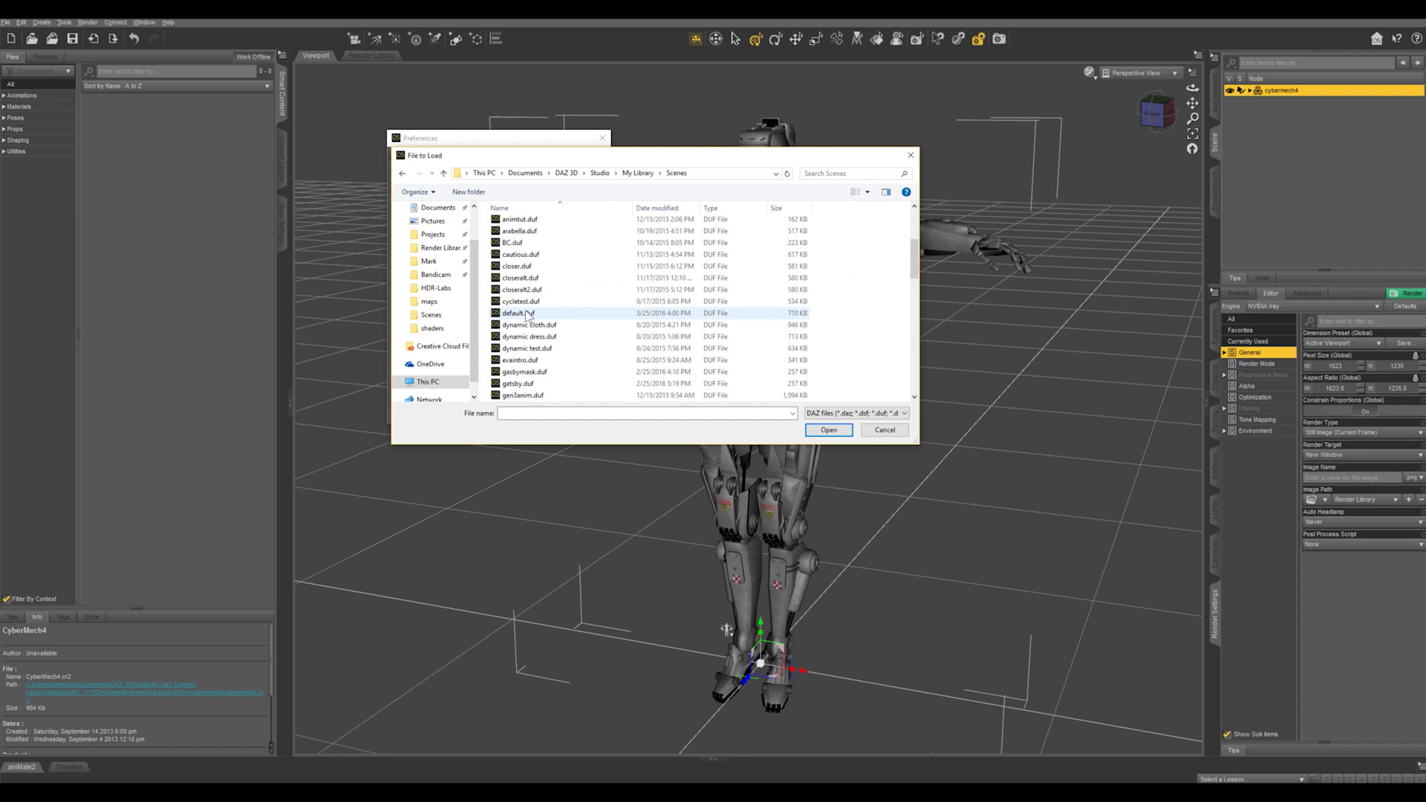
double_click(517, 318)
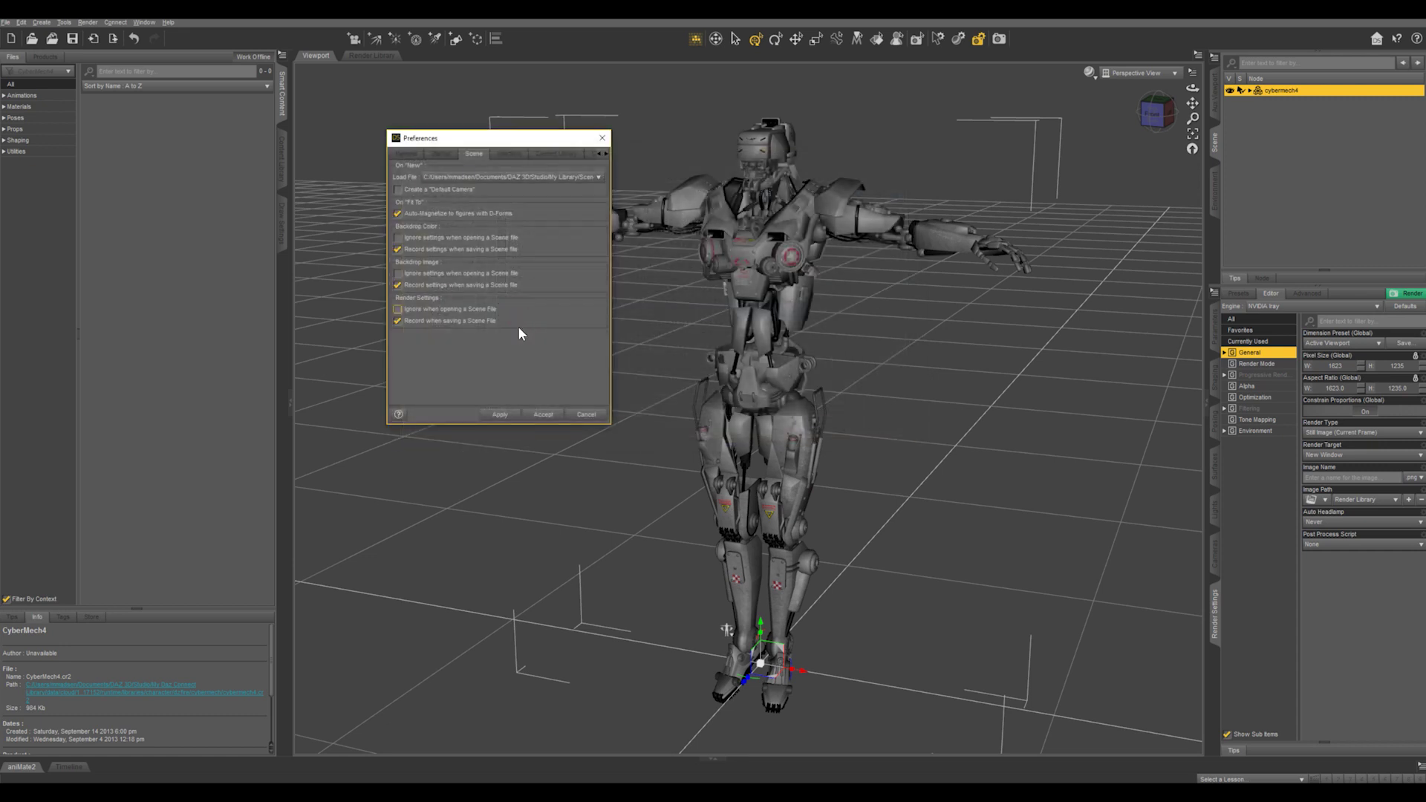
click(543, 411)
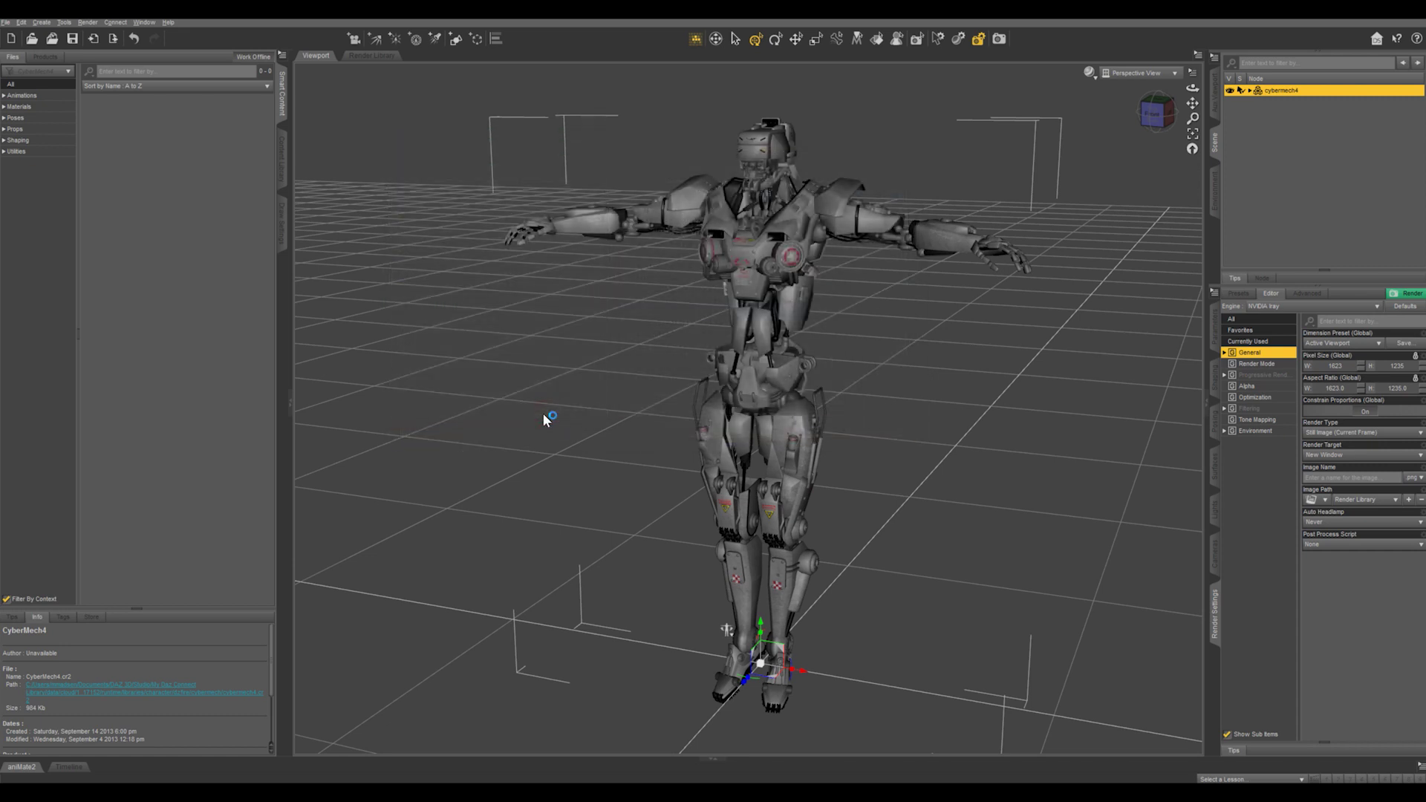
- Delete the CyberMech4 robot and start a New Scene to confirm it reloads
click(768, 216)
key(Delete)
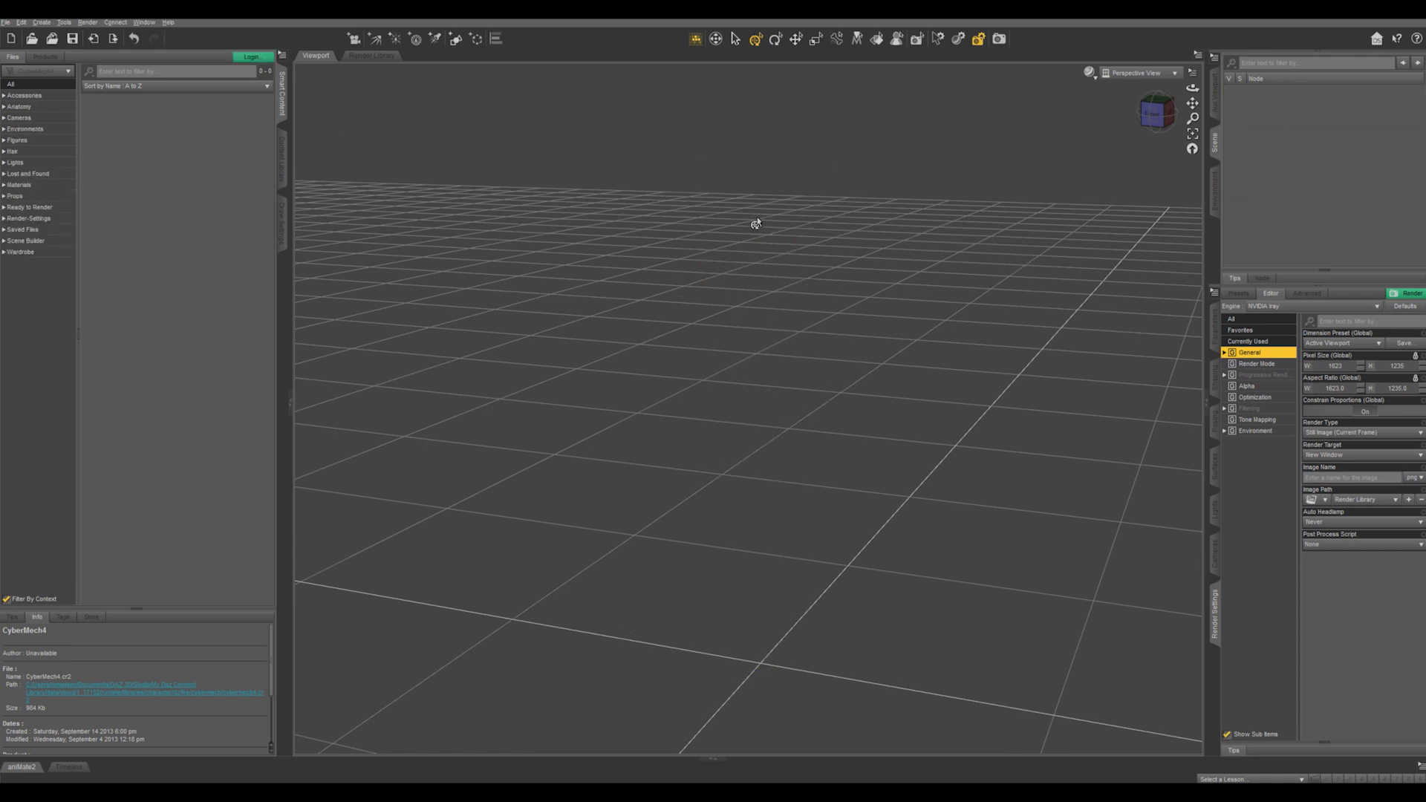
click(13, 43)
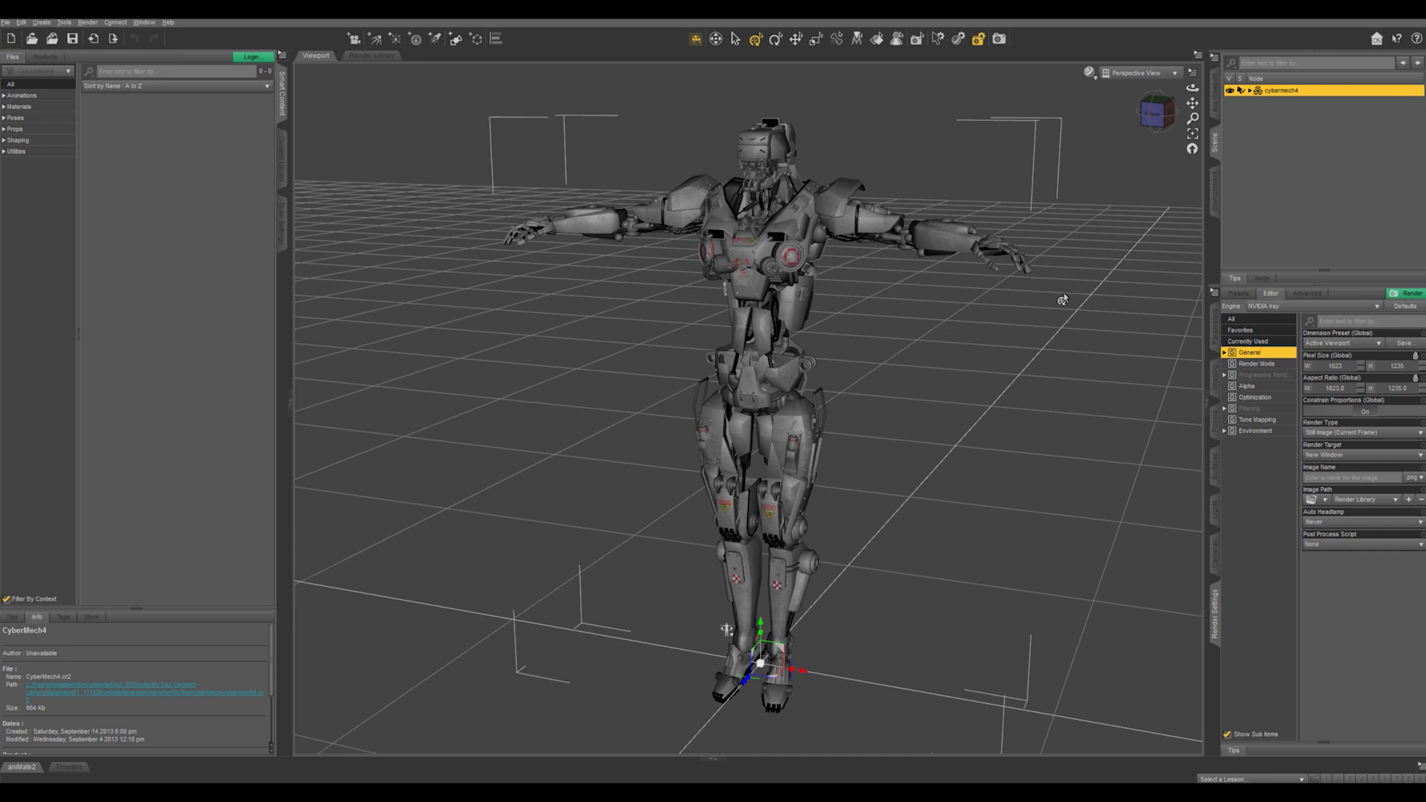
- Bend the robot's arm and torso, kick out its leg, and begin Save As > Scene
drag(980, 247, 1038, 369)
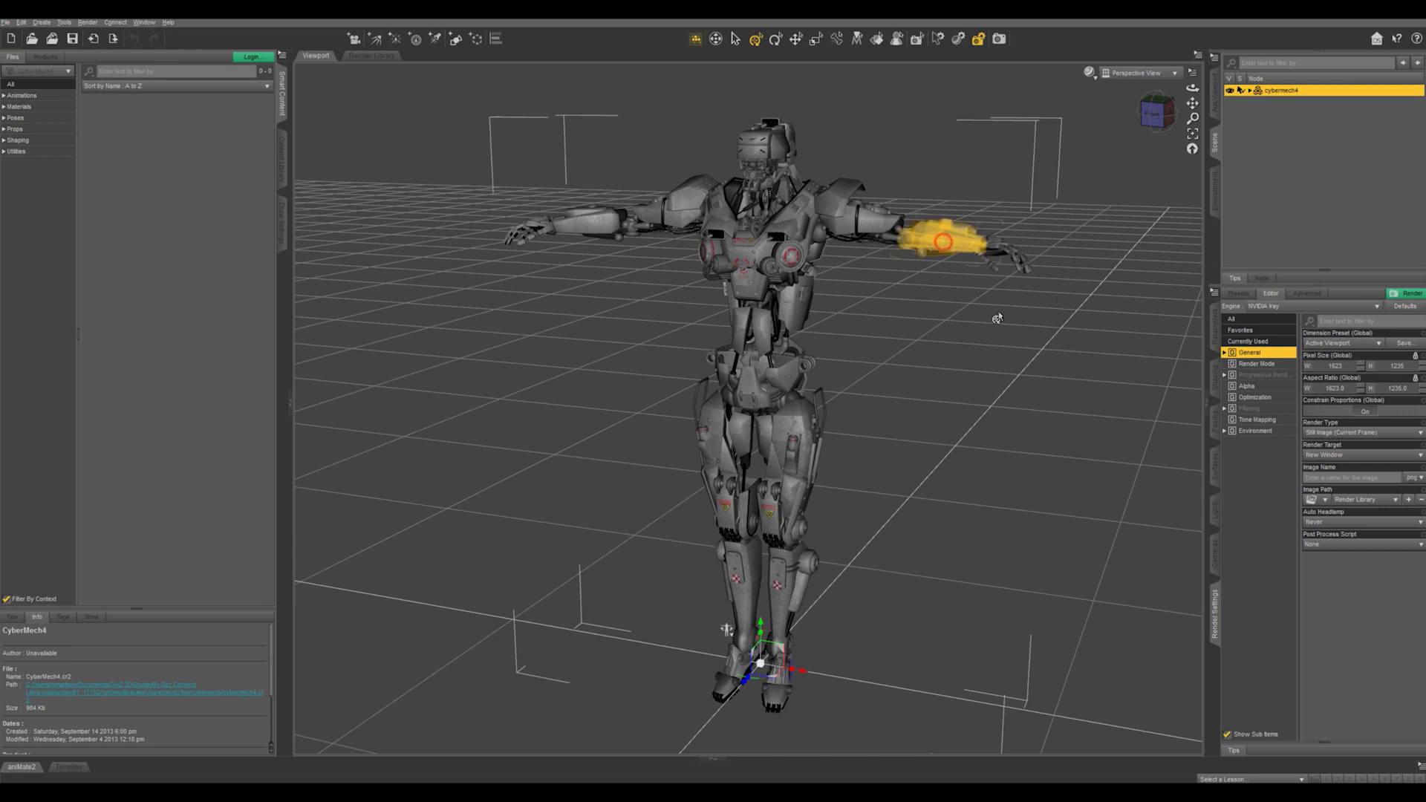
drag(664, 526, 557, 480)
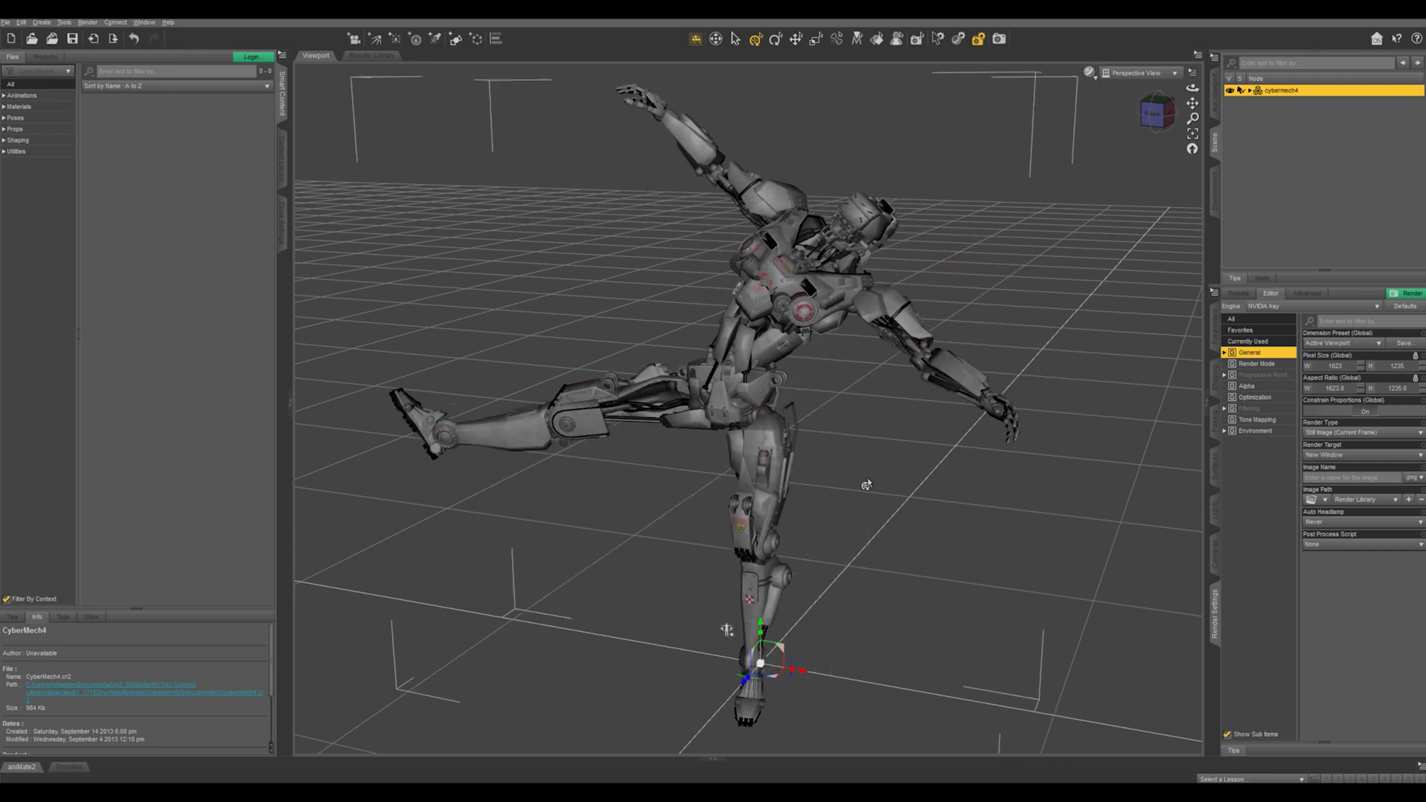
click(7, 22)
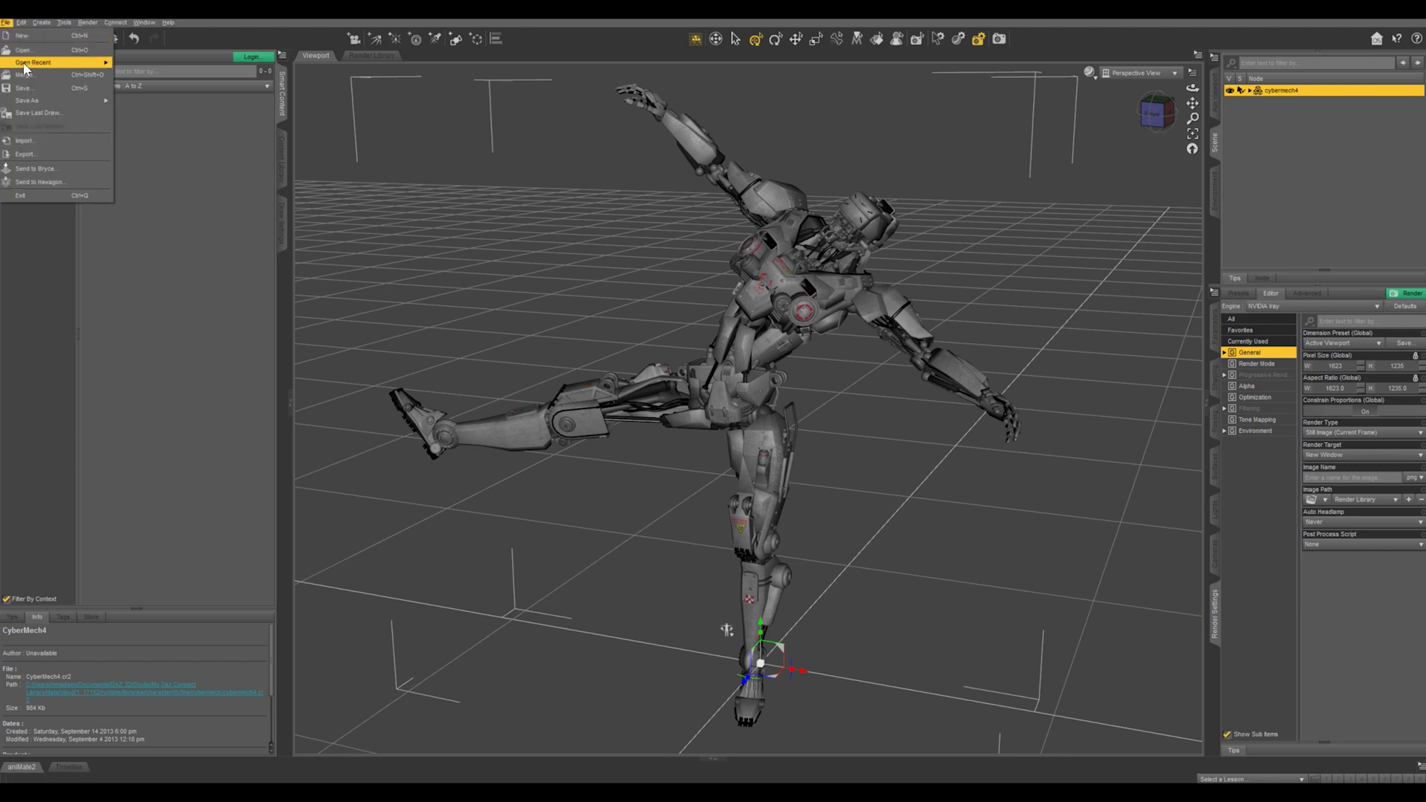
mouse_move(29, 101)
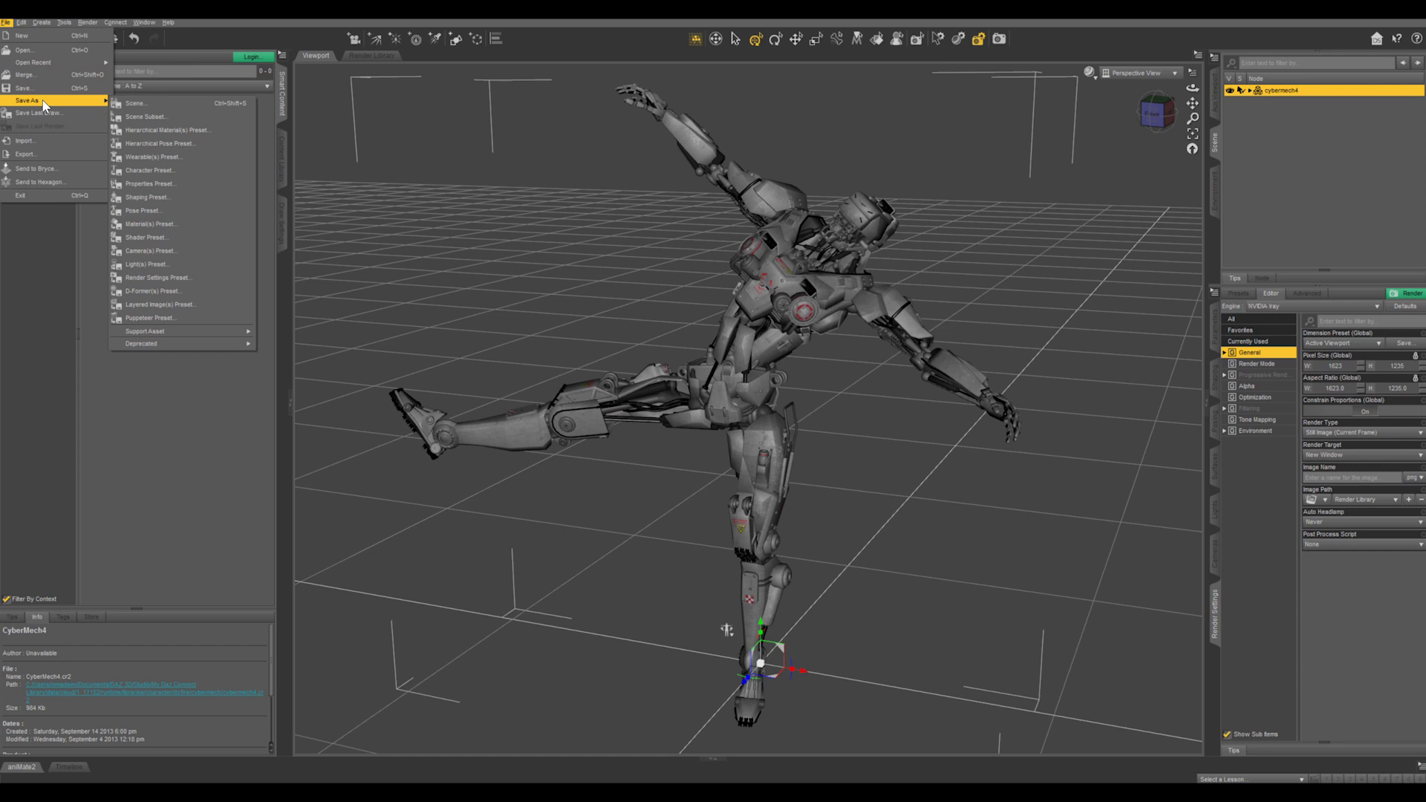
click(133, 103)
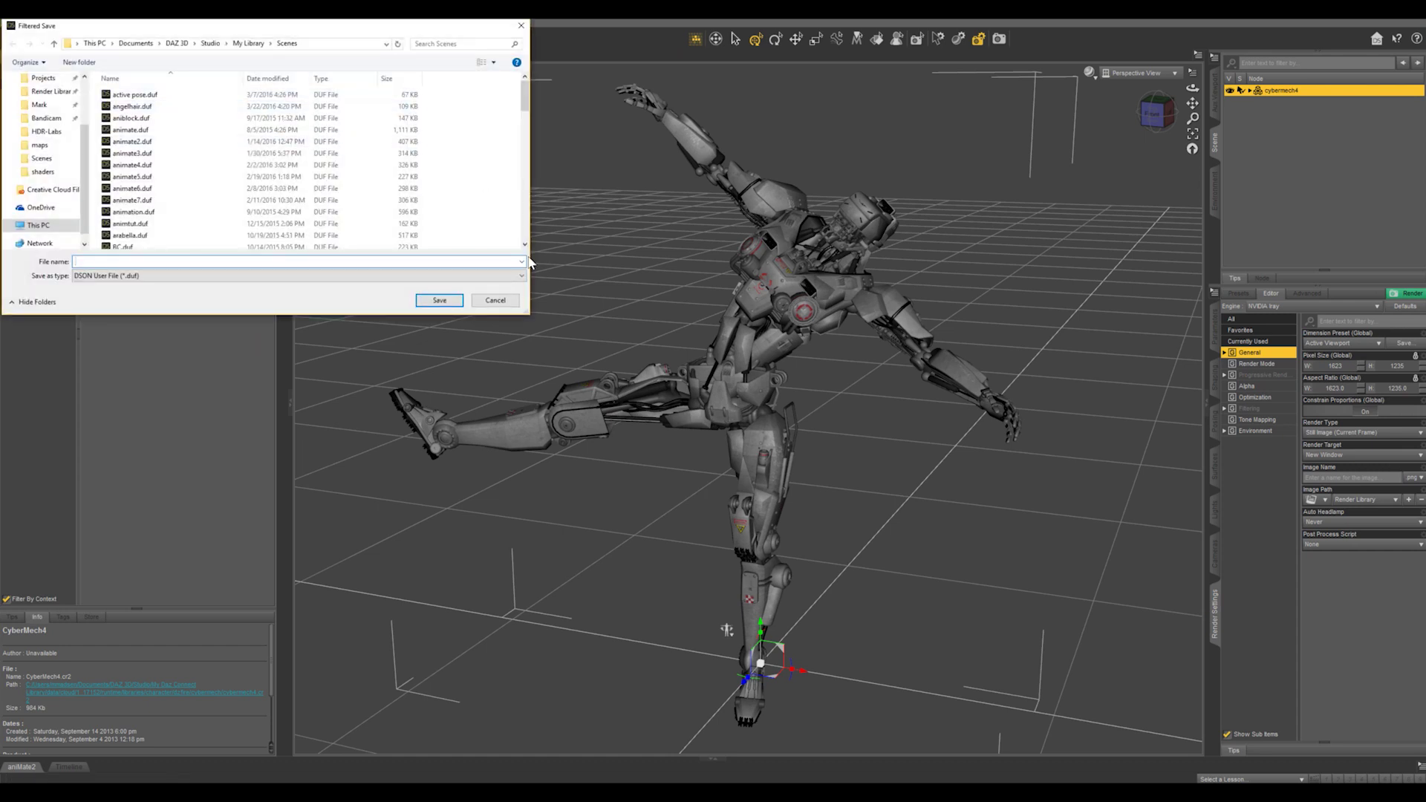